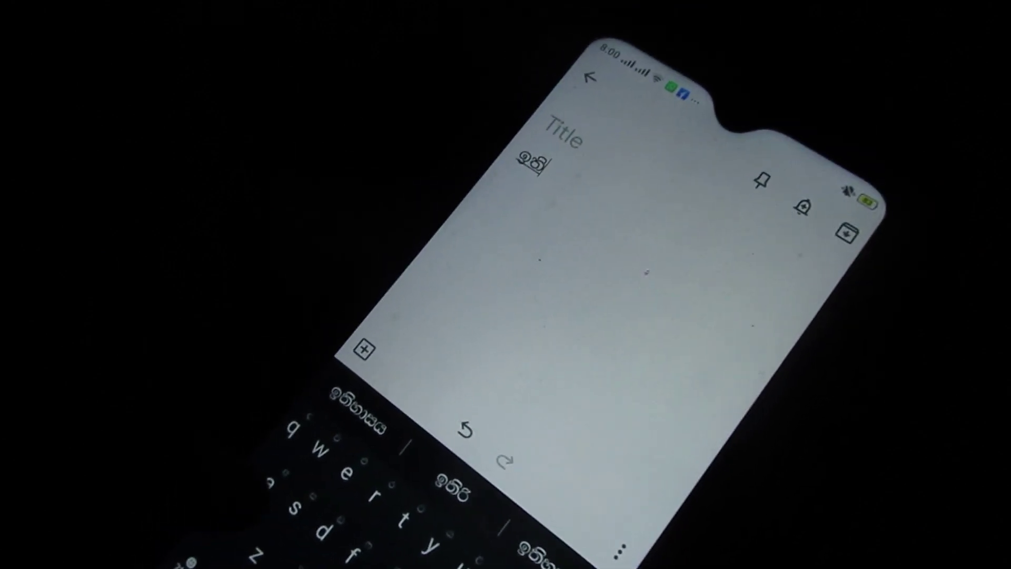
pyautogui.write('haasay')
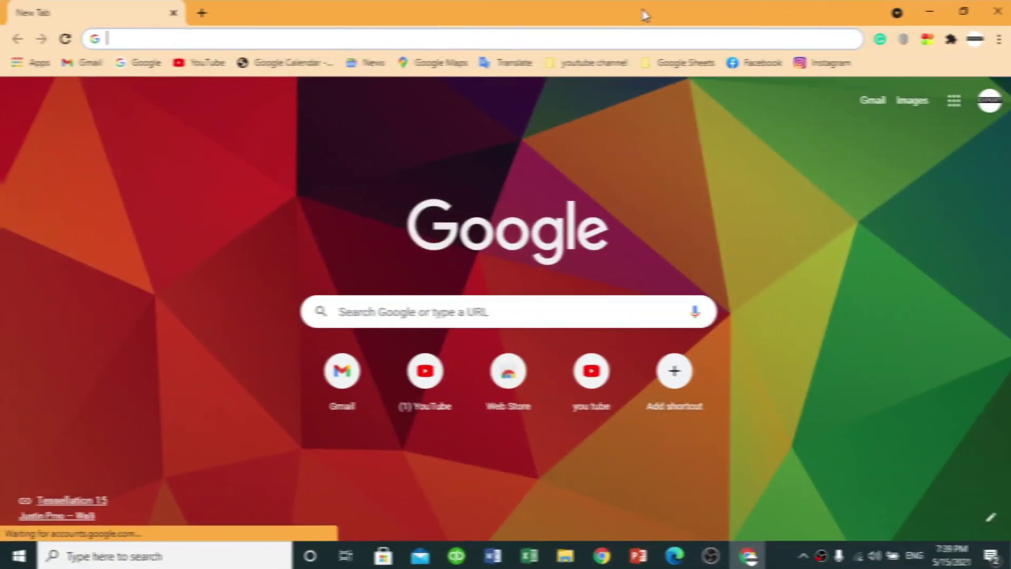
# Open the Google home page and search for helakuru.com.
pyautogui.click(133, 66)
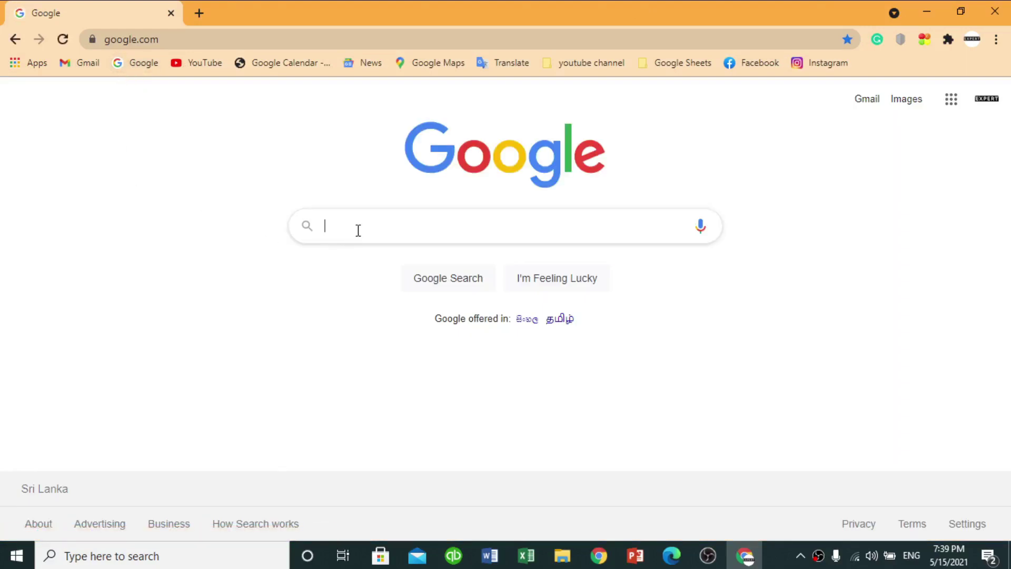
pyautogui.click(357, 232)
pyautogui.write('w')
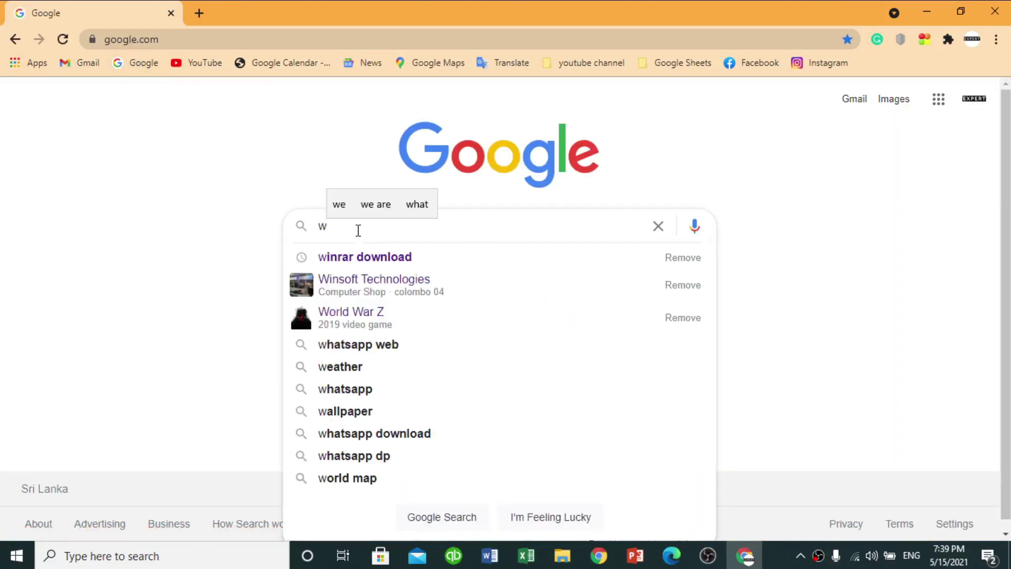
pyautogui.press('BackSpace')
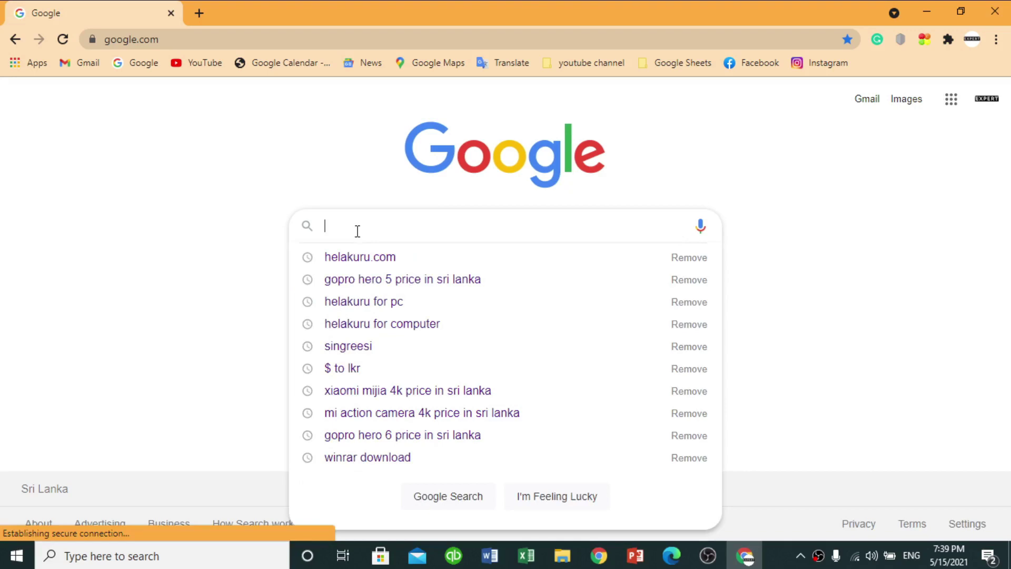
pyautogui.click(356, 258)
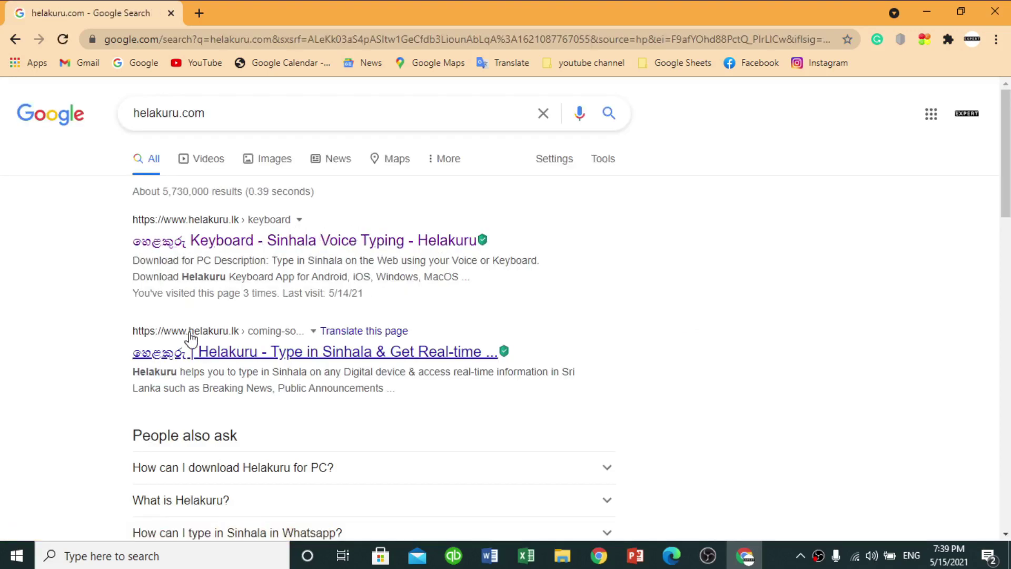
# Look through the search results and open the Helakuru Keyboard - Sinhala Voice Typing page.
pyautogui.scroll(-5, 185, 343)
pyautogui.scroll(5, 181, 349)
pyautogui.click(242, 246)
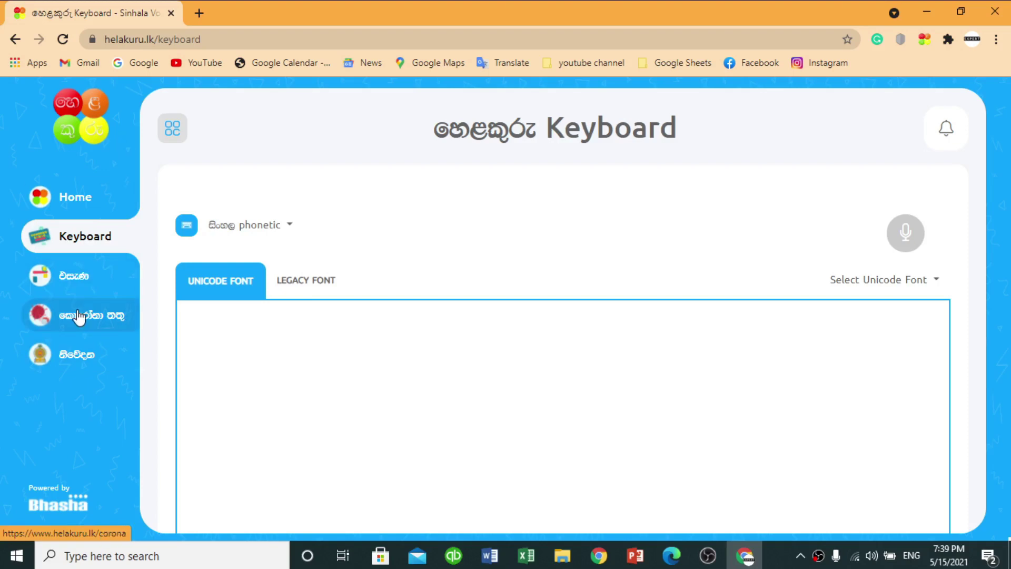
# Go to the Helakuru home page and open the Windows download form under the keyboard section for devices.
pyautogui.click(92, 211)
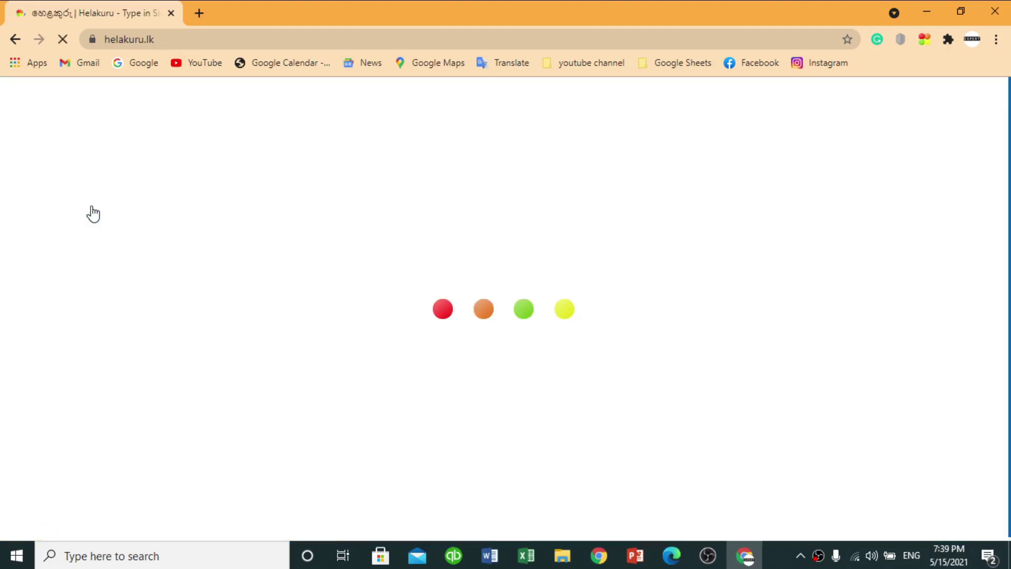
pyautogui.scroll(-4, 499, 210)
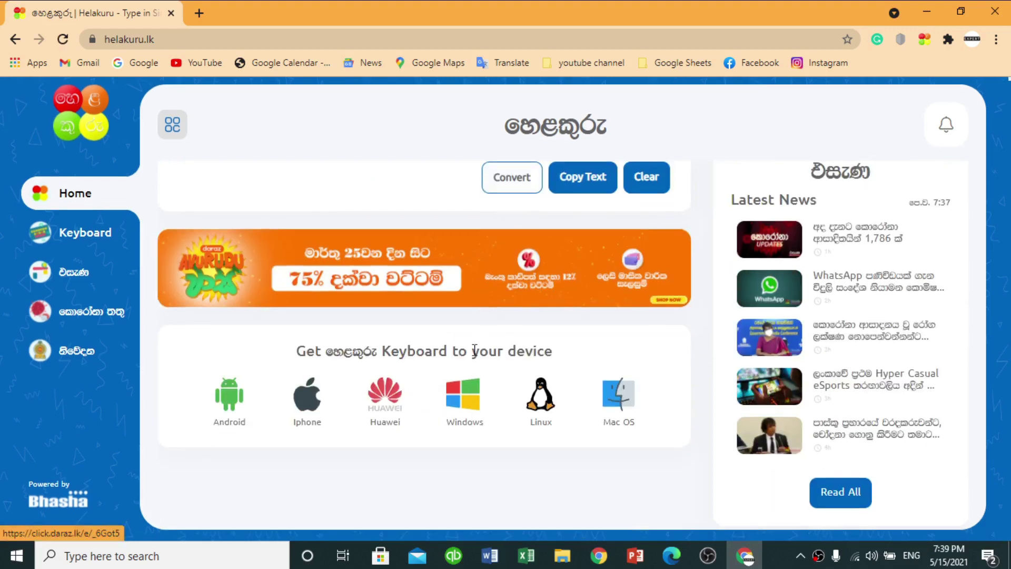
pyautogui.moveTo(299, 350); pyautogui.dragTo(559, 350)
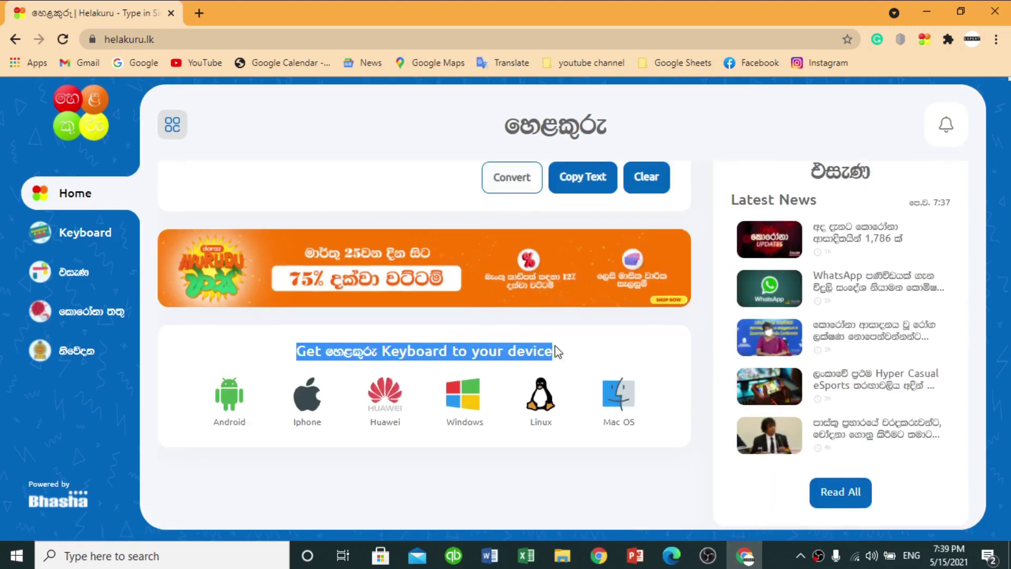
pyautogui.click(574, 358)
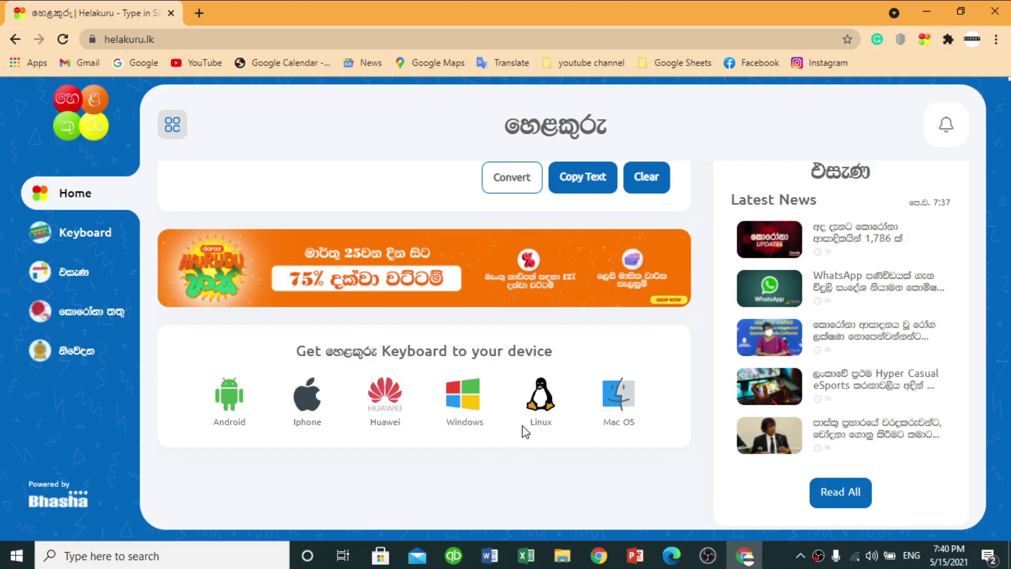
pyautogui.click(464, 420)
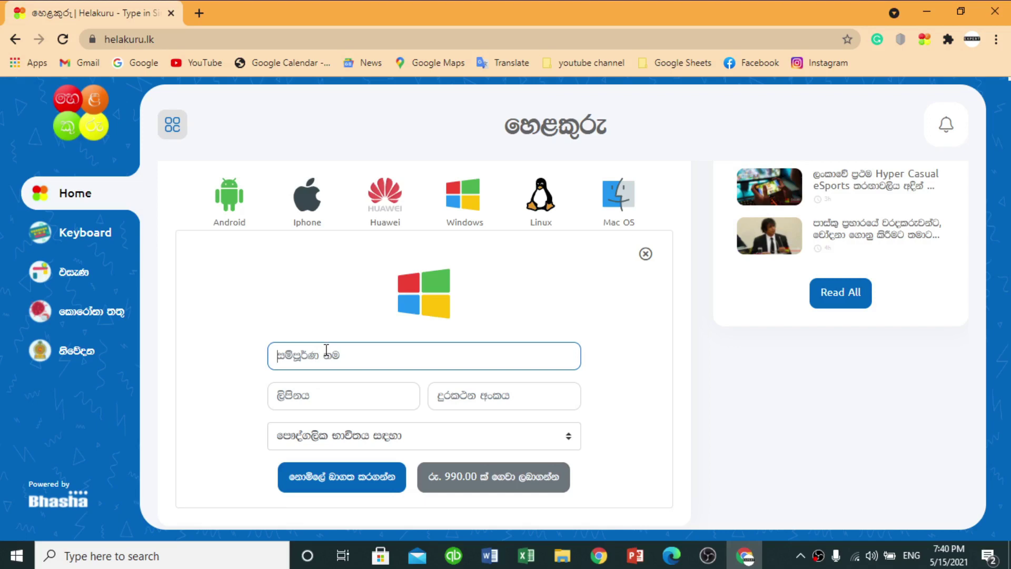
# Complete the Windows download form for personal use and download the free version.
pyautogui.click(358, 437)
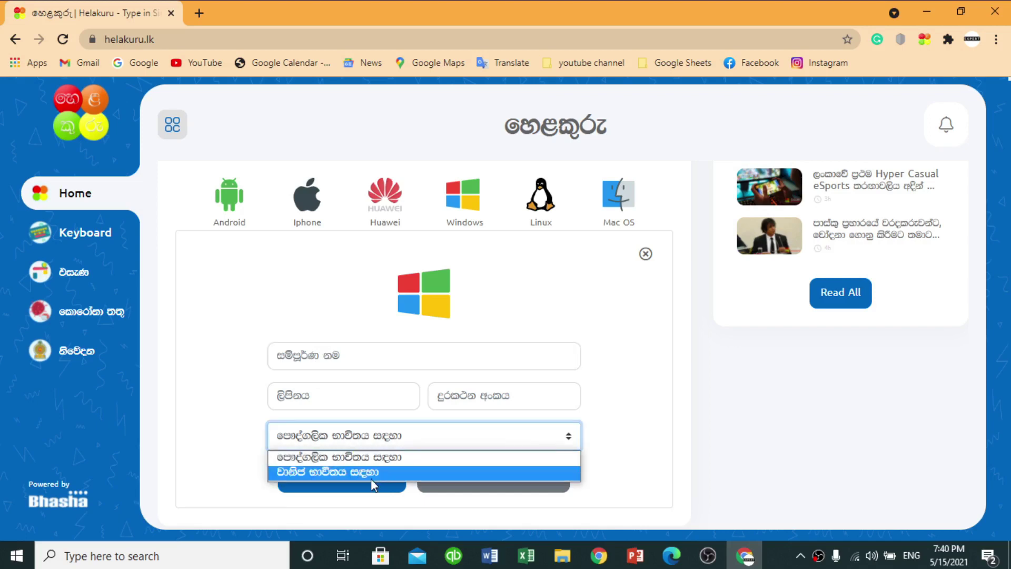
pyautogui.click(475, 479)
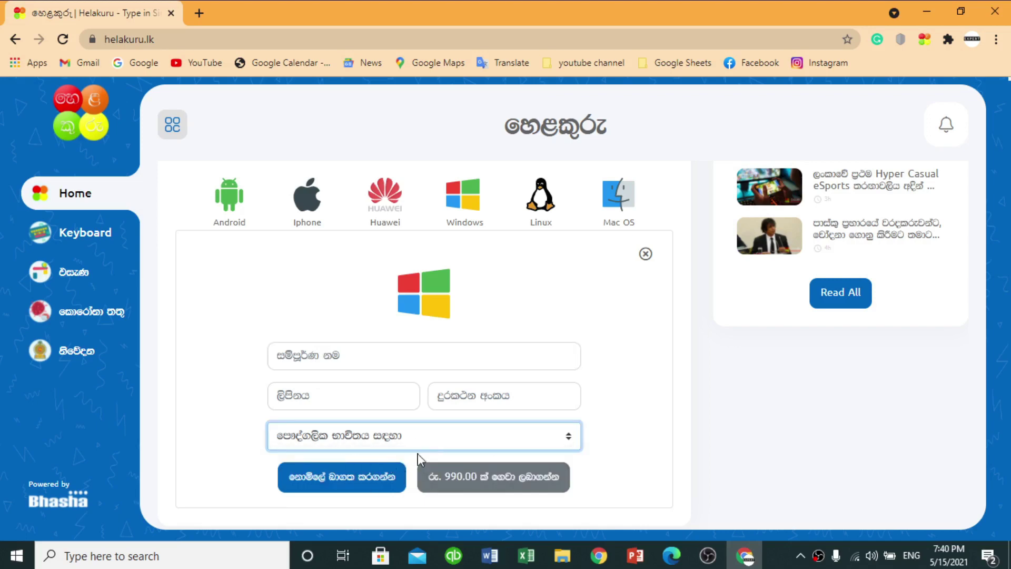
pyautogui.click(601, 429)
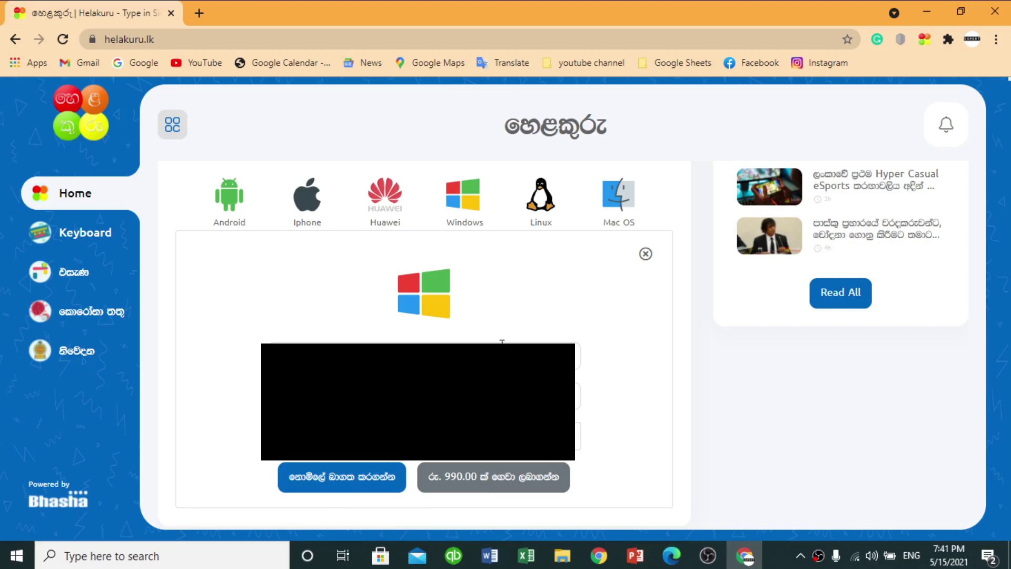
pyautogui.click(354, 482)
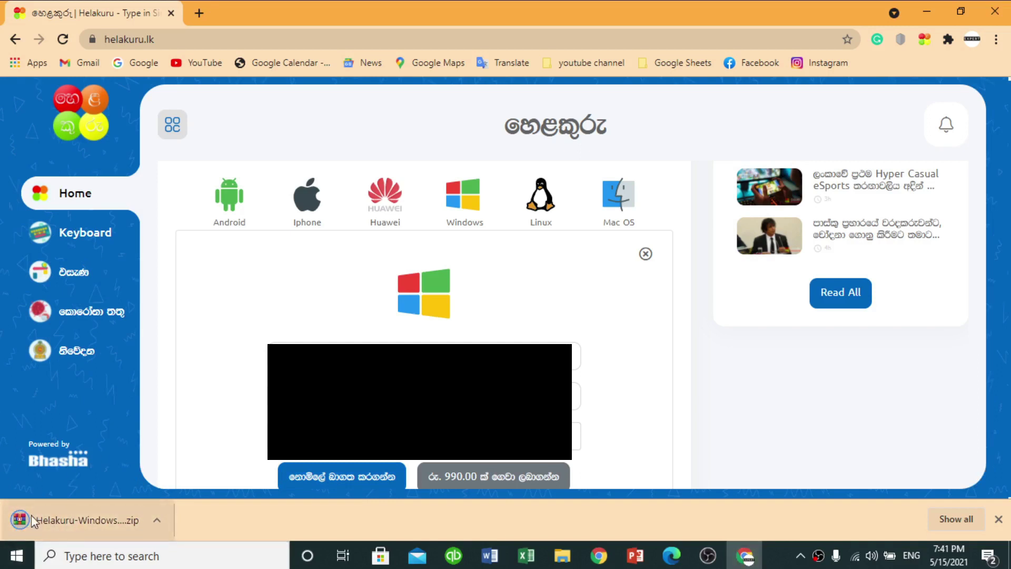
# Show the downloaded Helakuru-Windows zip file in its folder.
pyautogui.click(156, 519)
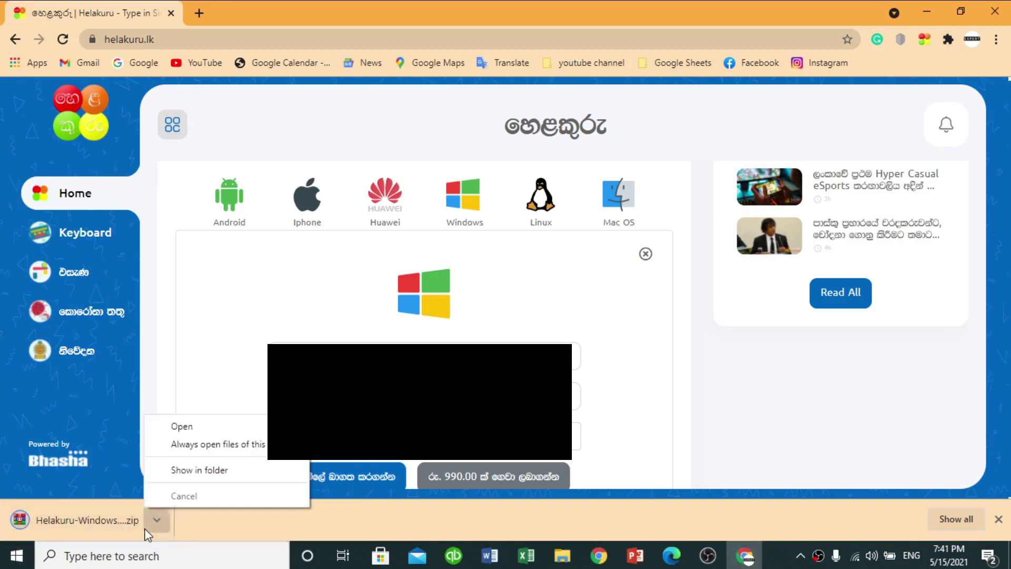
pyautogui.click(171, 479)
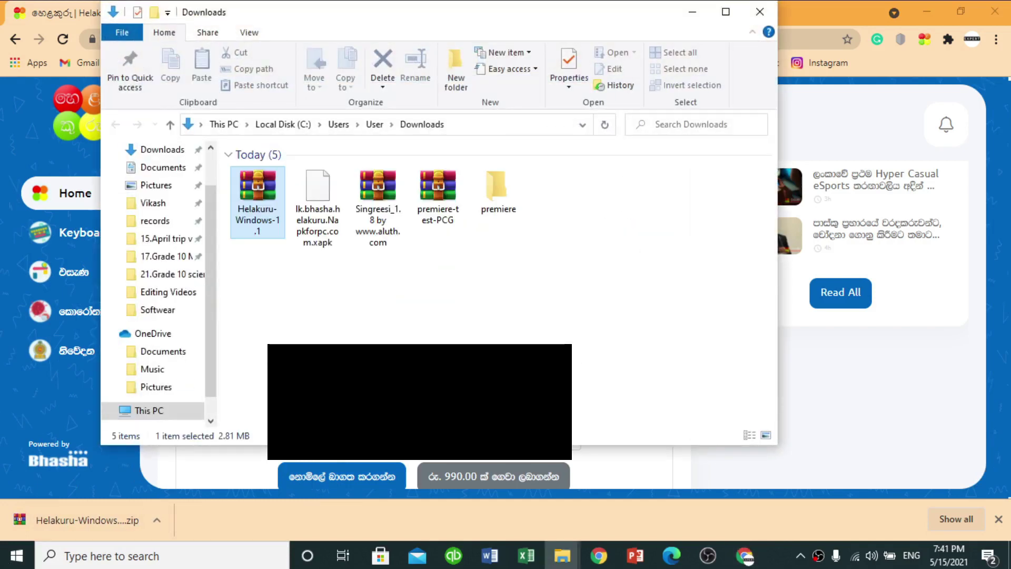
pyautogui.moveTo(297, 283); pyautogui.dragTo(252, 176)
pyautogui.click(254, 246)
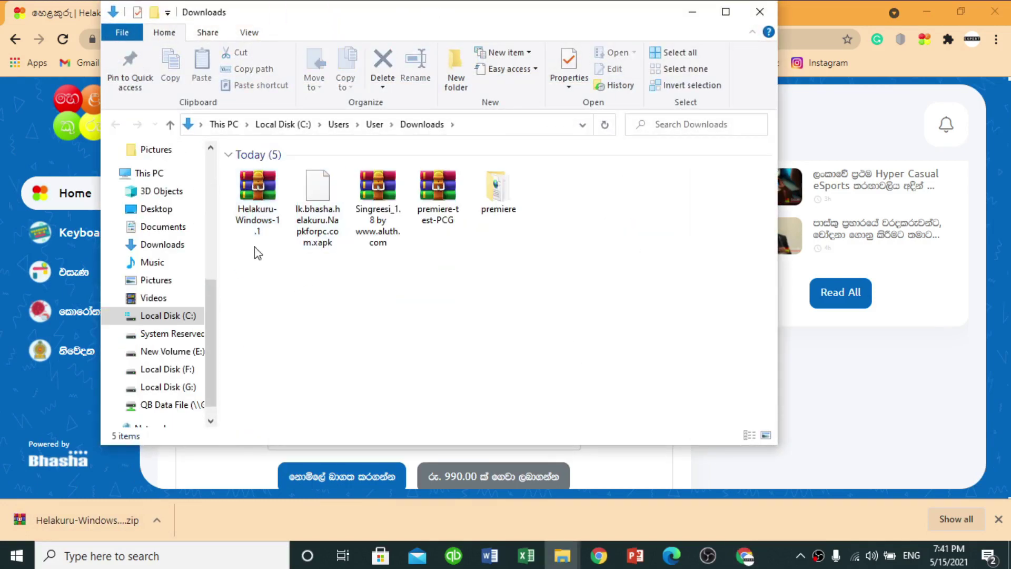
pyautogui.rightClick(254, 218)
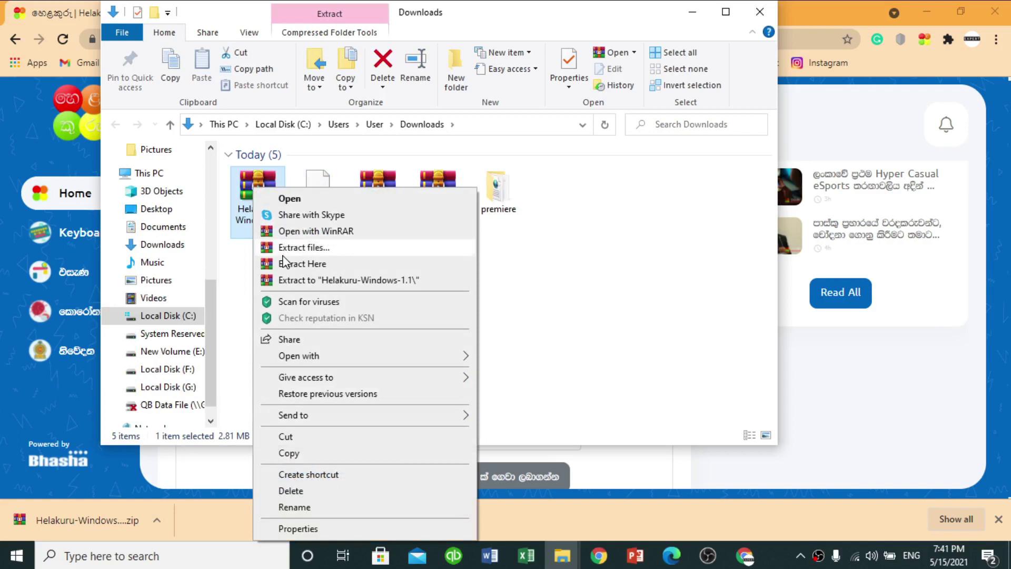
pyautogui.click(243, 265)
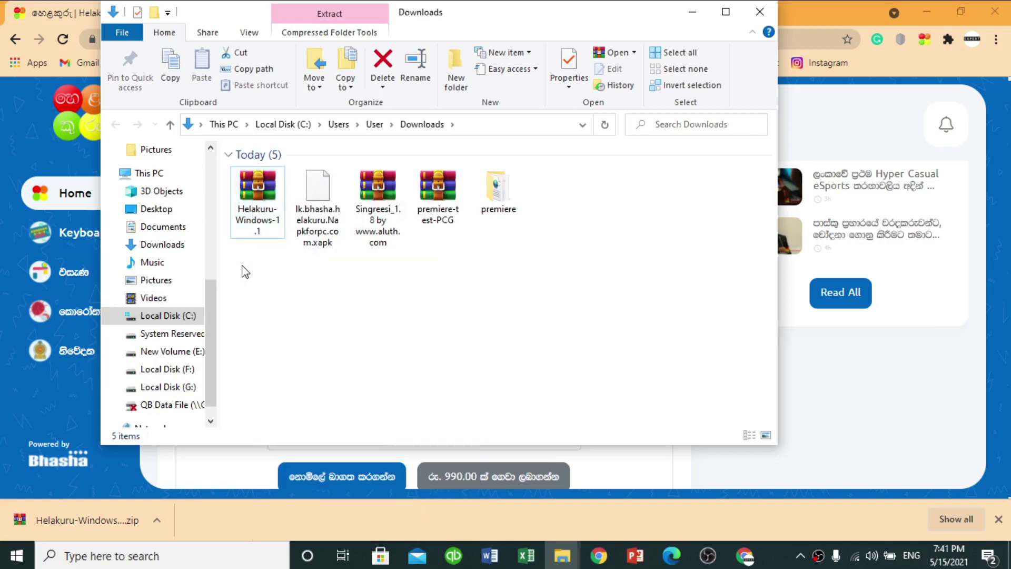
# Cut the Helakuru-Windows-1.1 archive and go to You Tube Channel EXPERT > Softwears on New Volume (E:).
pyautogui.click(275, 197)
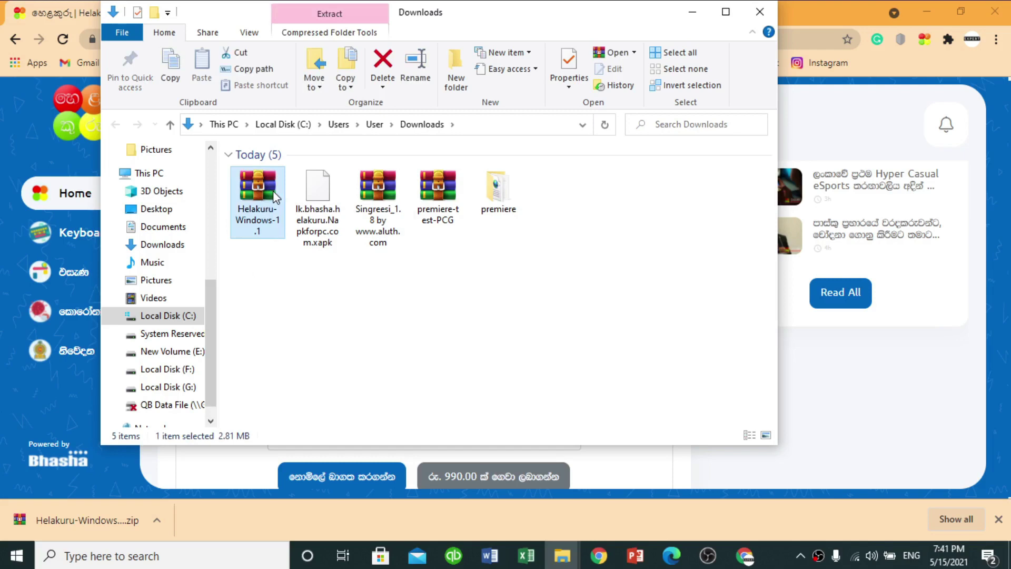
pyautogui.rightClick(267, 197)
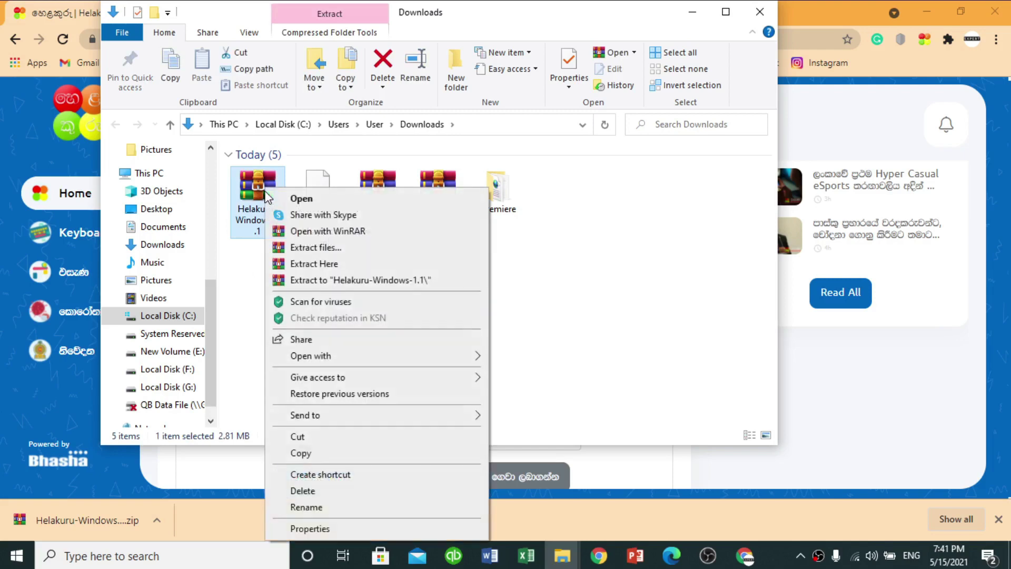
pyautogui.click(298, 436)
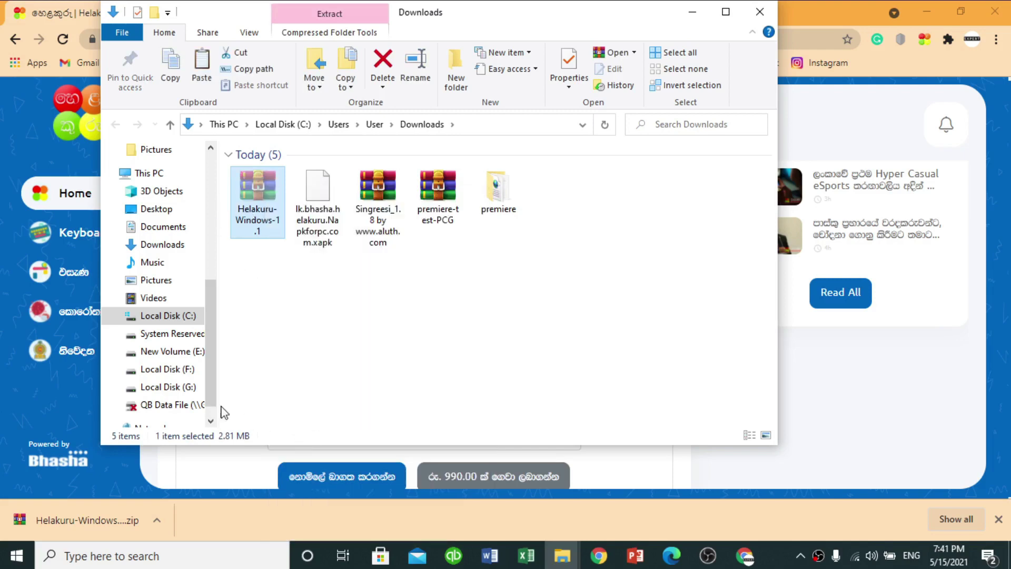
pyautogui.click(136, 358)
pyautogui.doubleClick(429, 210)
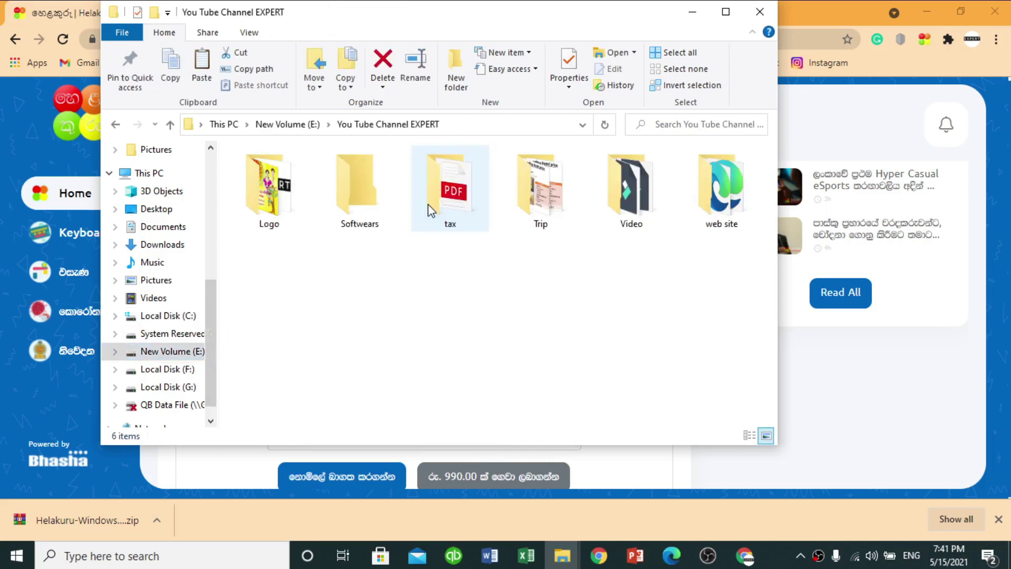
pyautogui.doubleClick(384, 183)
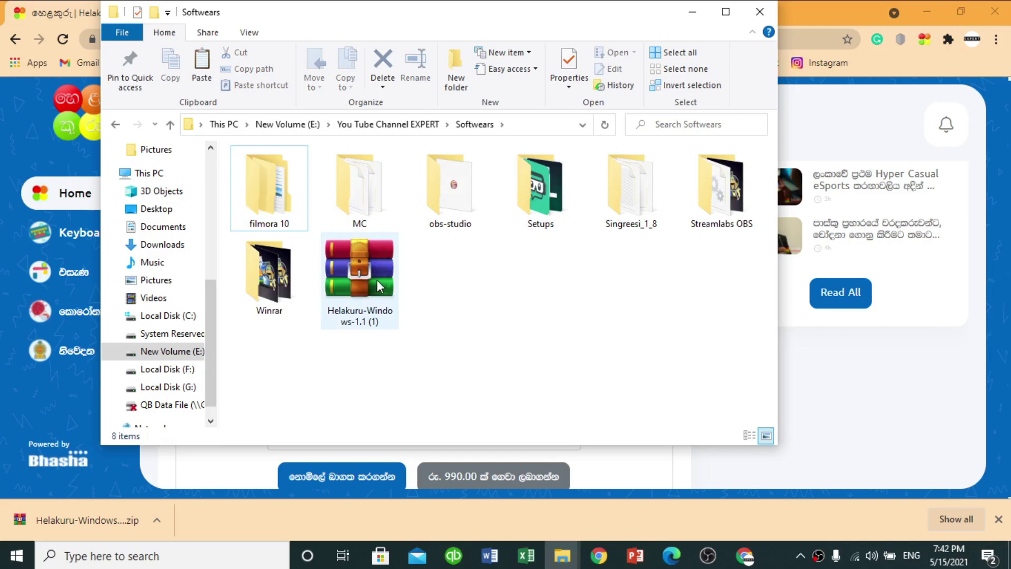
# Extract the Helakuru-Windows-1.1 (1) archive directly into the Softwears folder and delete the archive.
pyautogui.rightClick(378, 286)
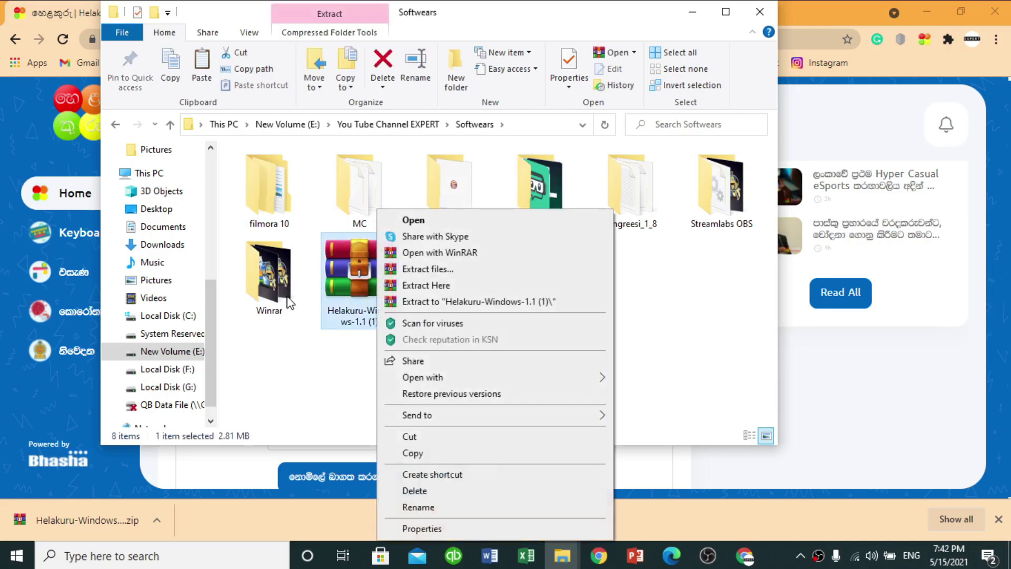
pyautogui.click(465, 290)
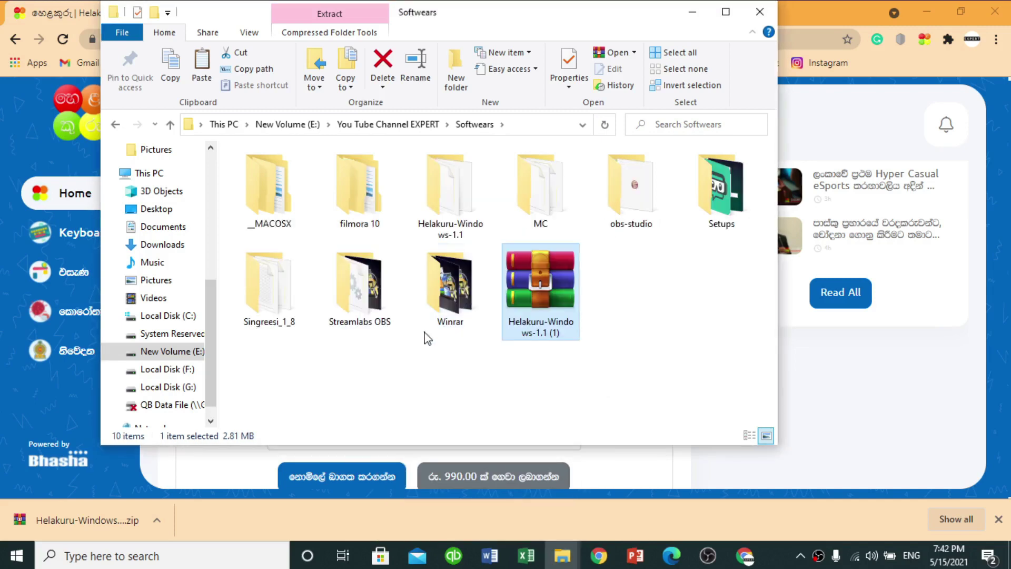
pyautogui.click(448, 199)
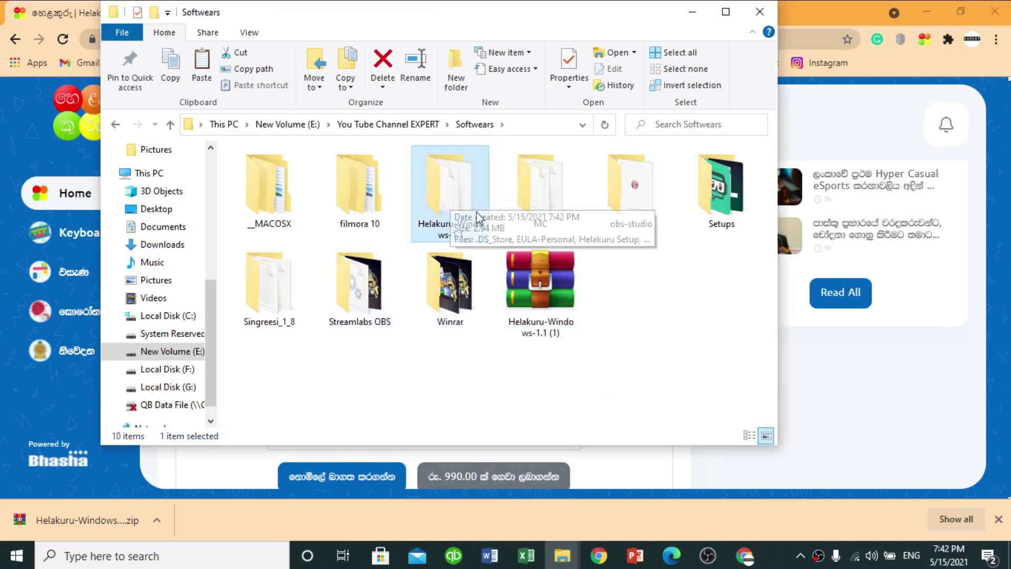
pyautogui.click(551, 292)
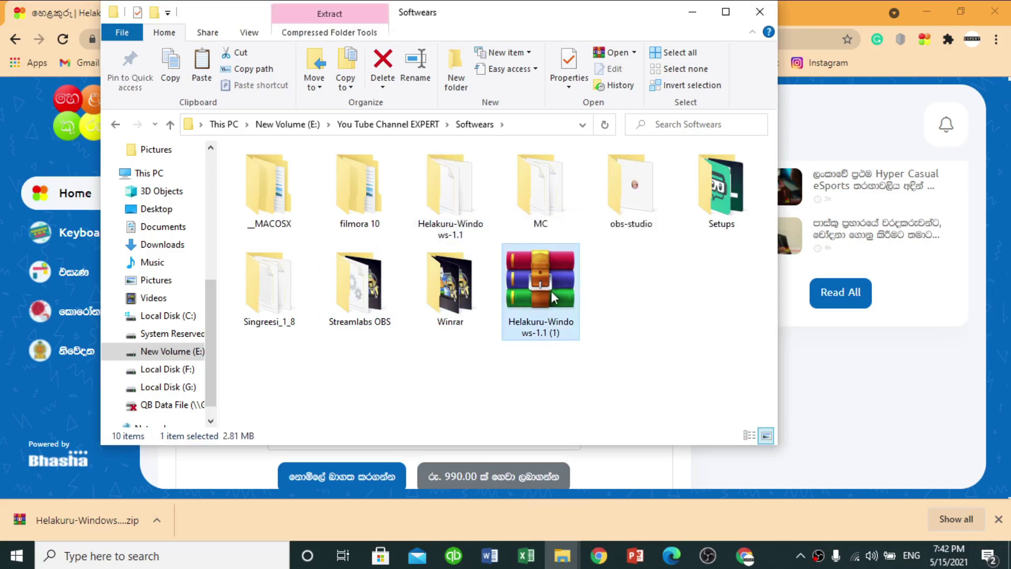
pyautogui.press('Delete')
# Open the extracted Helakuru-Windows-1.1 folder and view its උපදෙස් මාලාව - Windows PDF.
pyautogui.click(444, 242)
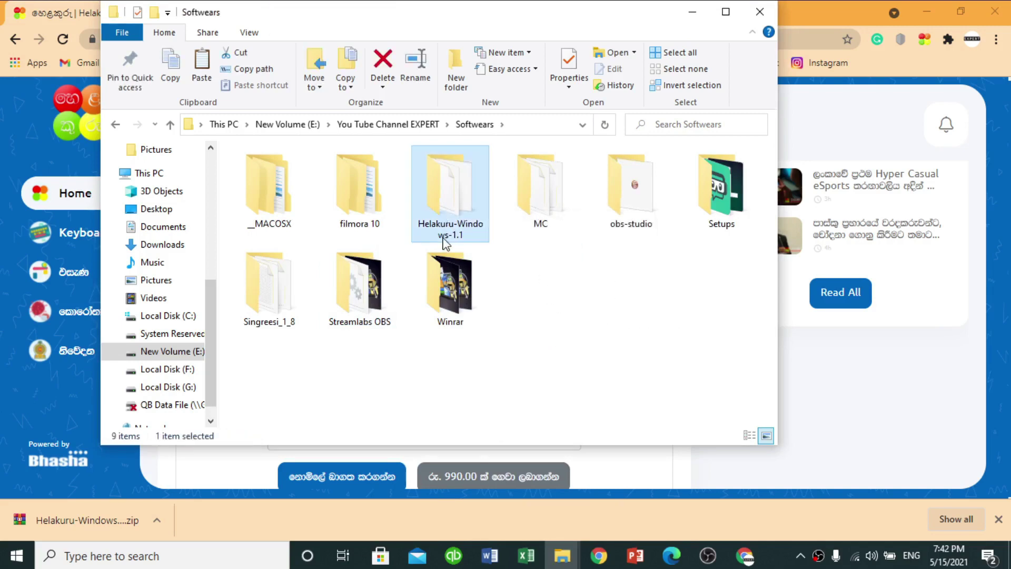
pyautogui.doubleClick(477, 215)
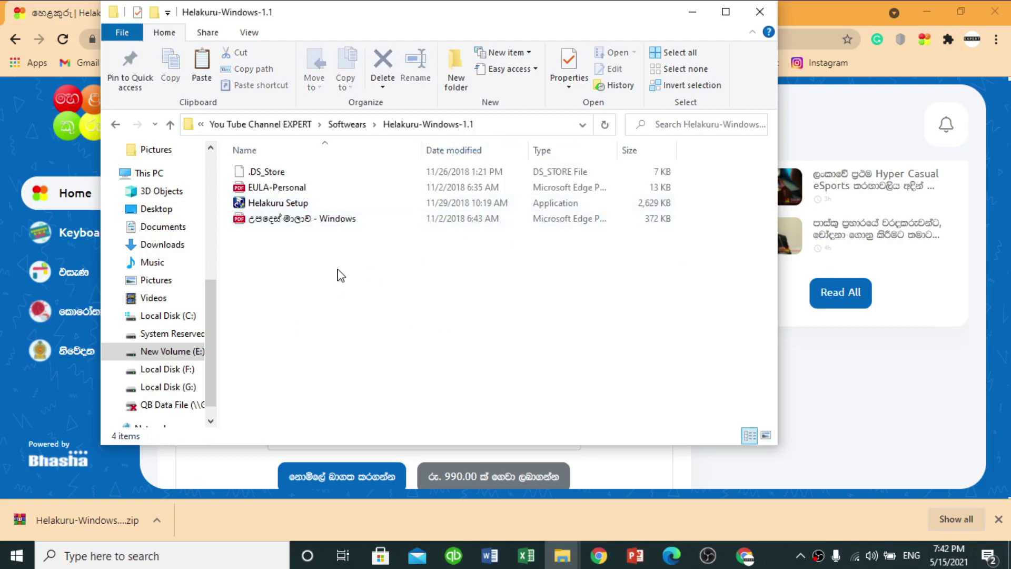
pyautogui.click(332, 220)
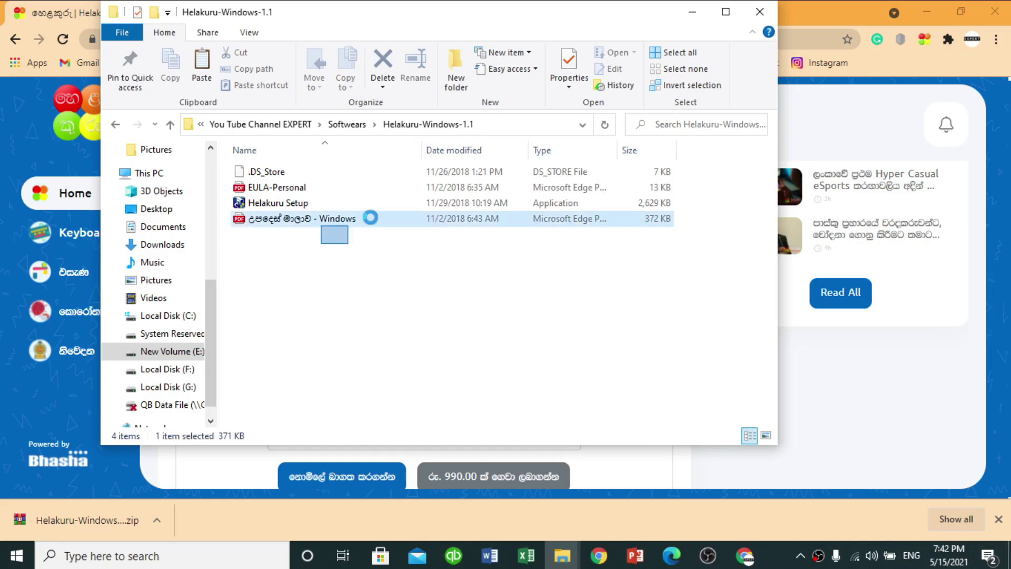
pyautogui.click(320, 207)
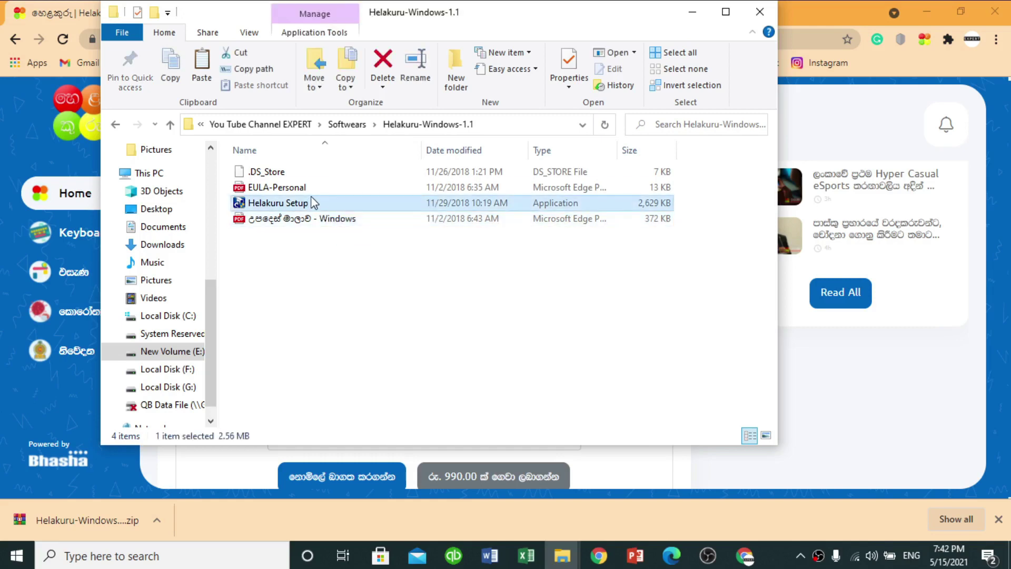
pyautogui.click(337, 239)
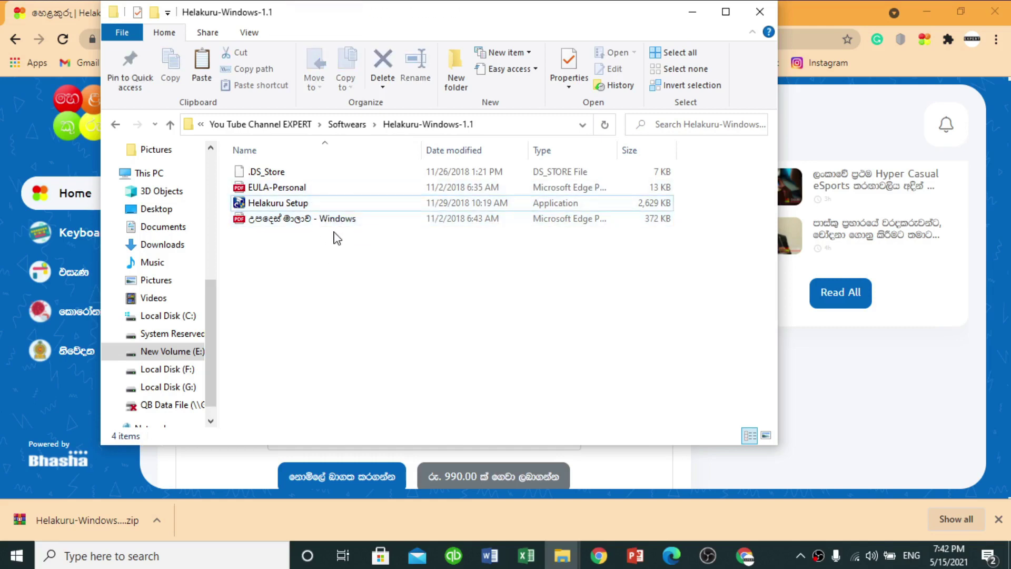
pyautogui.click(322, 217)
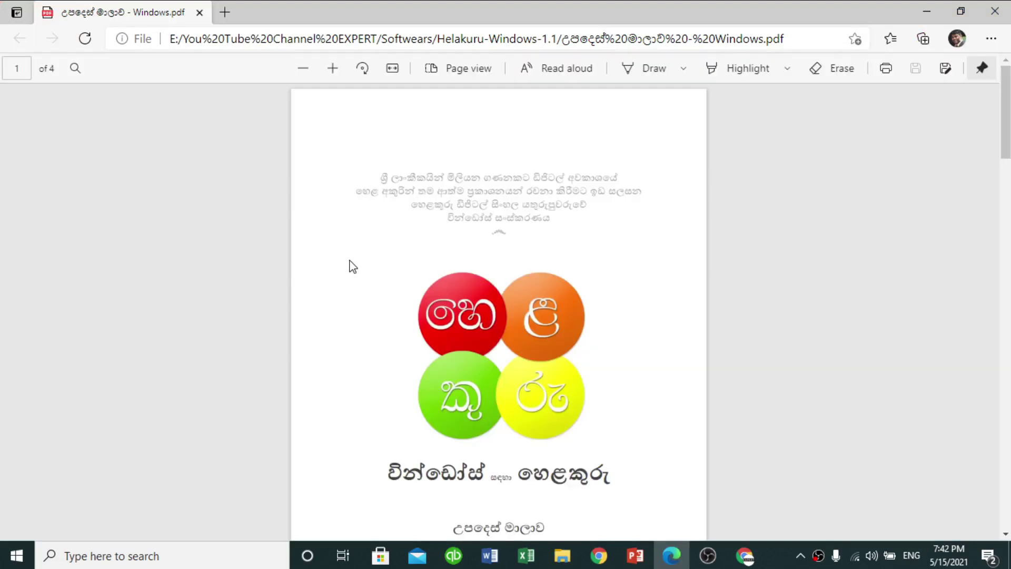
# Skim the installation steps in the instruction guide and close the PDF.
pyautogui.scroll(-20, 592, 346)
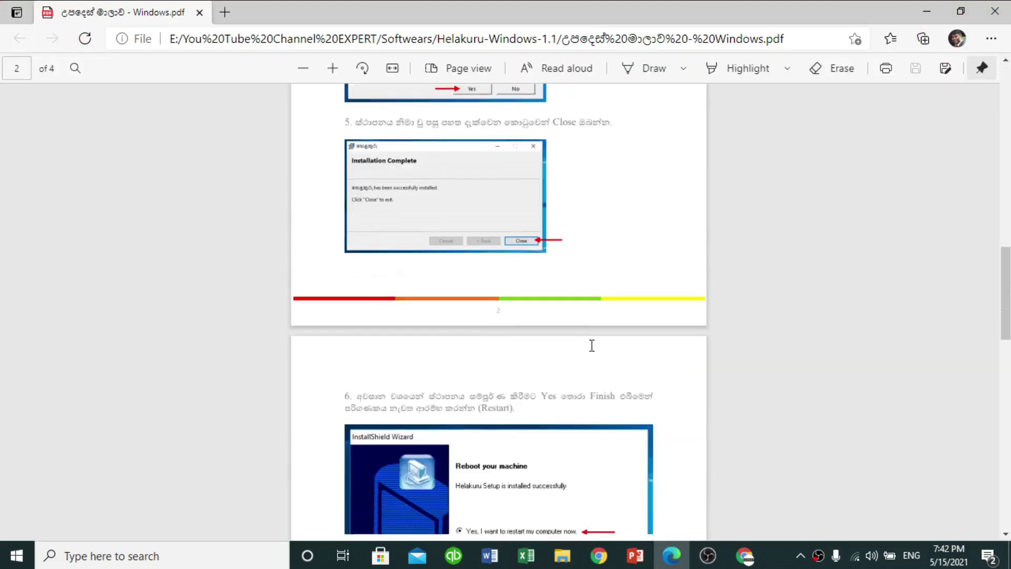
pyautogui.click(995, 11)
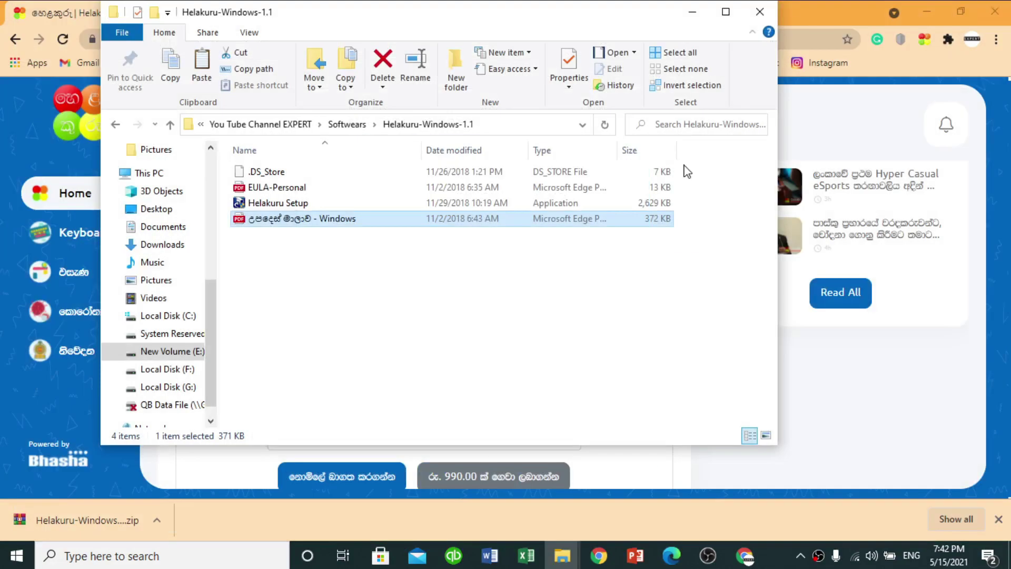
pyautogui.click(594, 256)
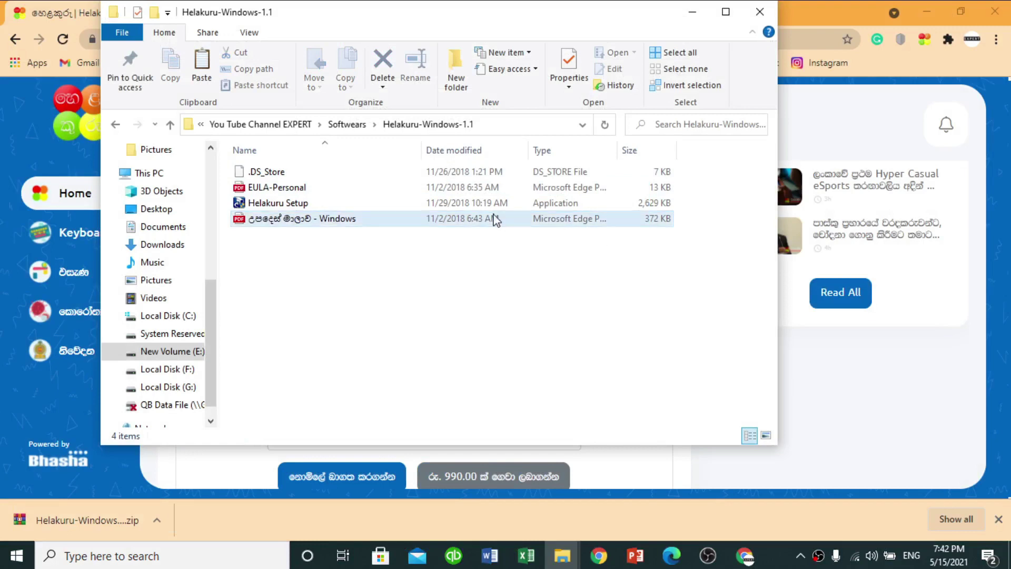
# Run Helakuru Setup from the extracted folder, confirm the installation, and choose to restart the computer later.
pyautogui.doubleClick(386, 207)
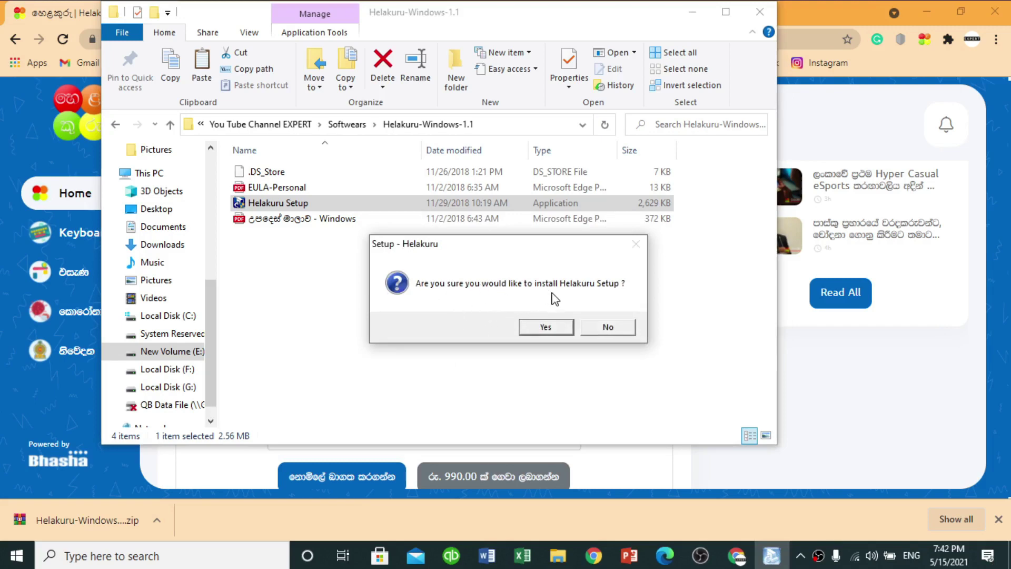
pyautogui.click(524, 331)
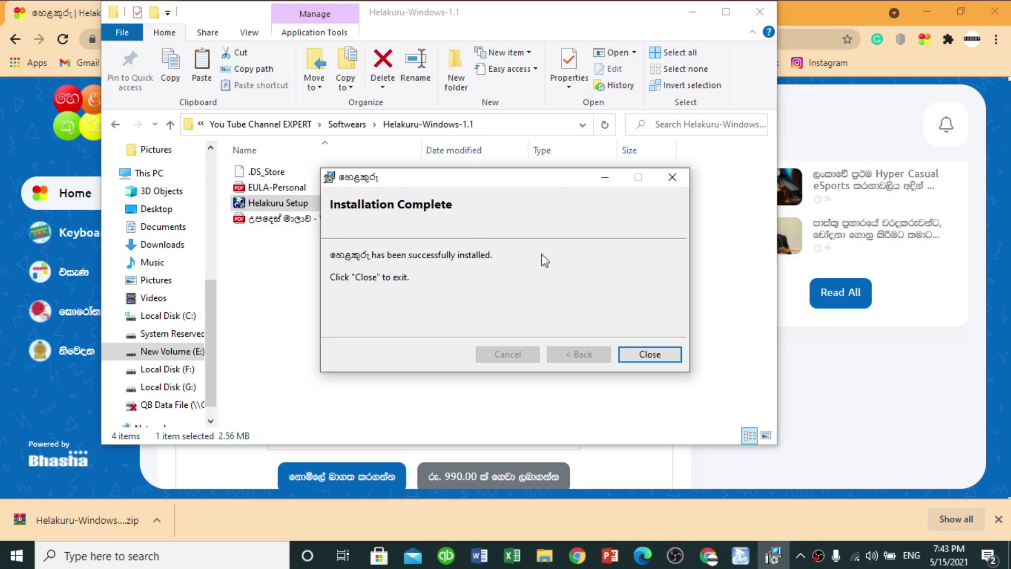
pyautogui.click(644, 357)
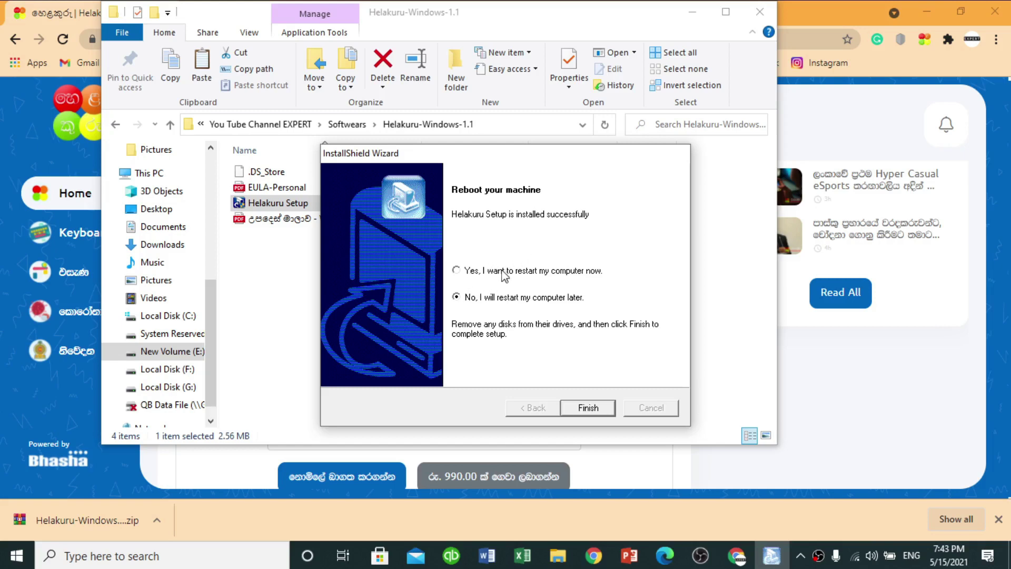
pyautogui.click(458, 271)
pyautogui.click(458, 297)
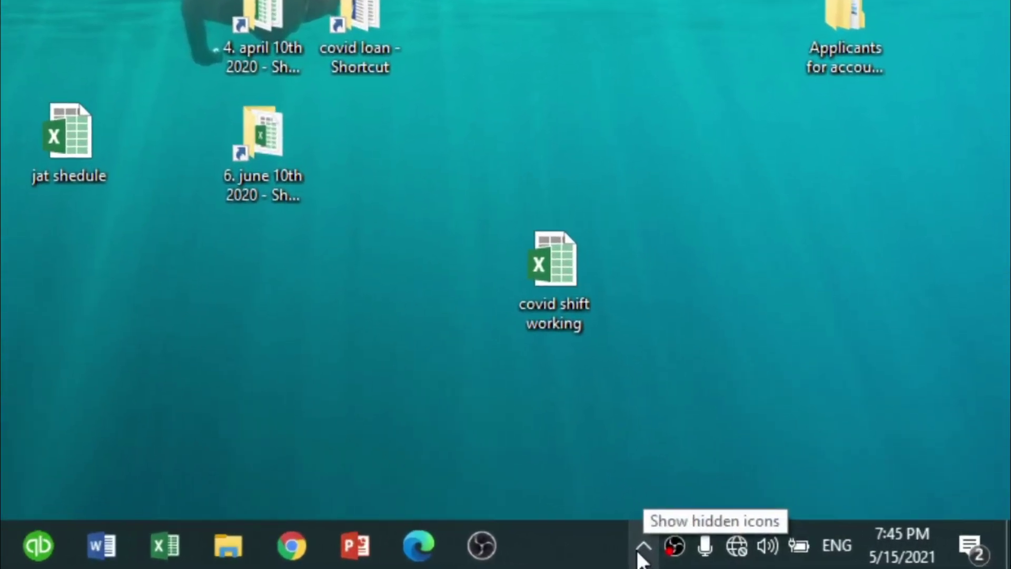
# Switch the Helakuru layout to Wijesekara and back to Helakuru - Phonetic in the hidden system tray area.
pyautogui.click(639, 548)
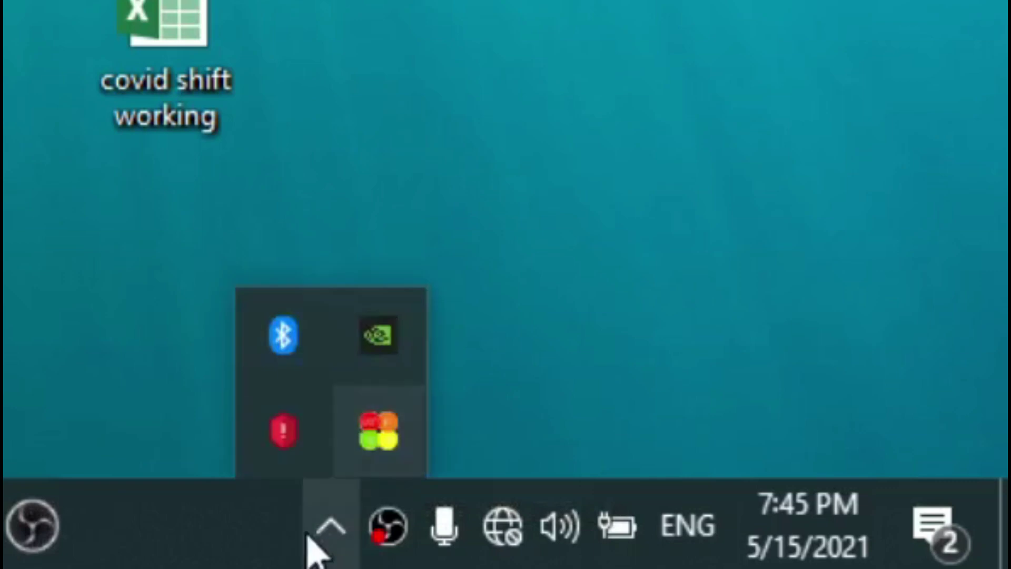
pyautogui.click(384, 428)
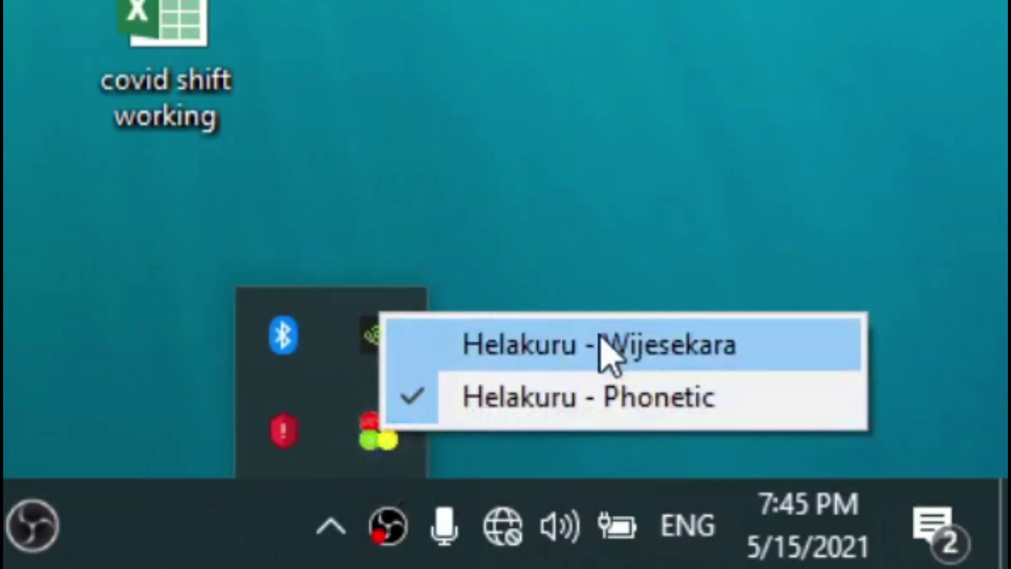
pyautogui.click(601, 345)
pyautogui.click(378, 431)
pyautogui.click(605, 400)
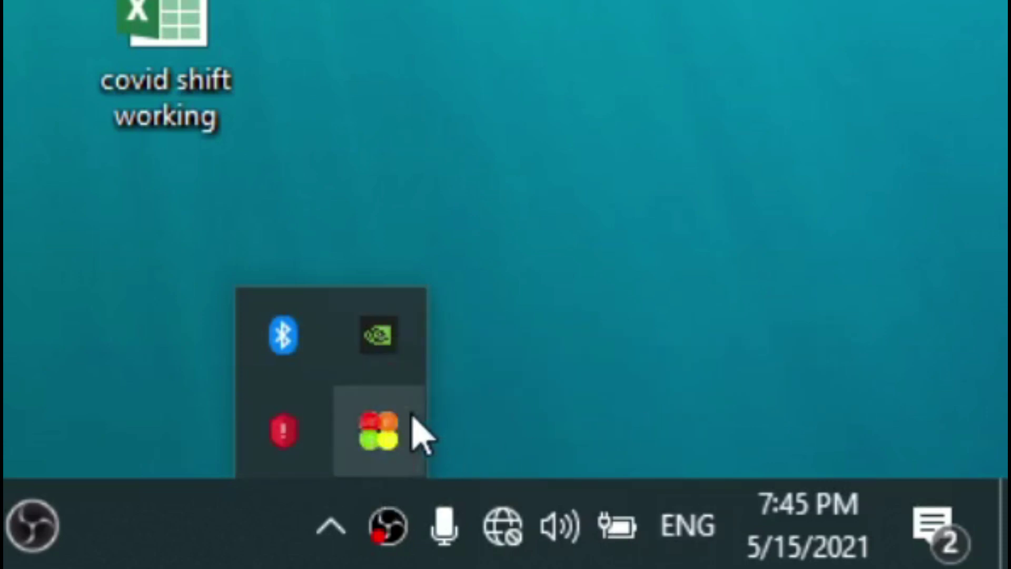
pyautogui.click(417, 429)
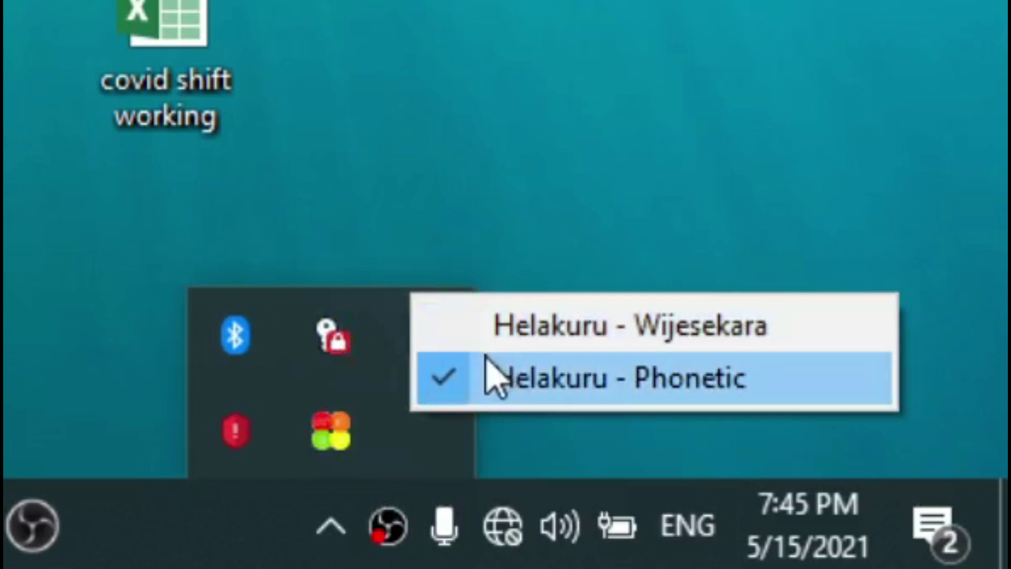
pyautogui.click(664, 391)
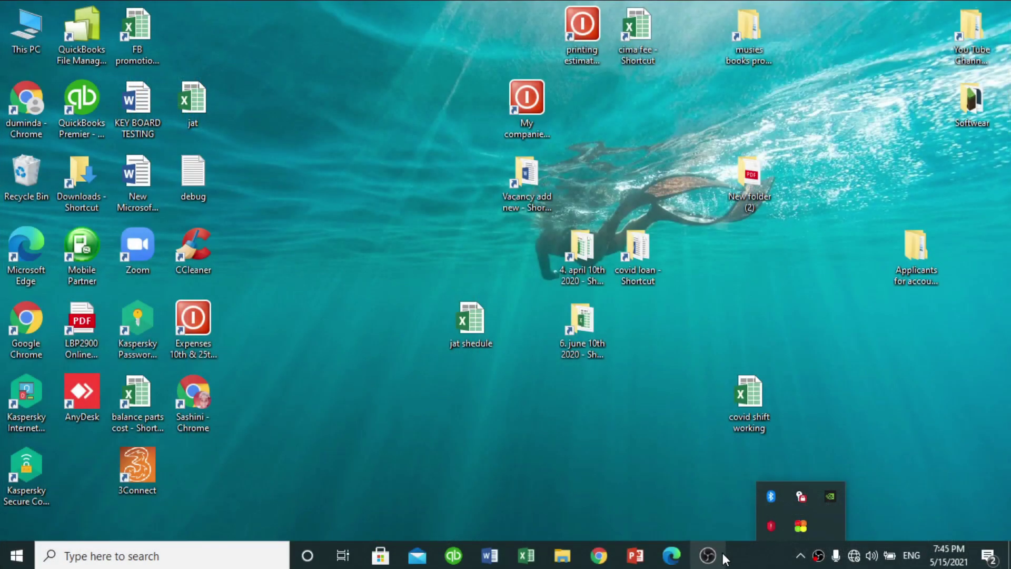
pyautogui.click(919, 507)
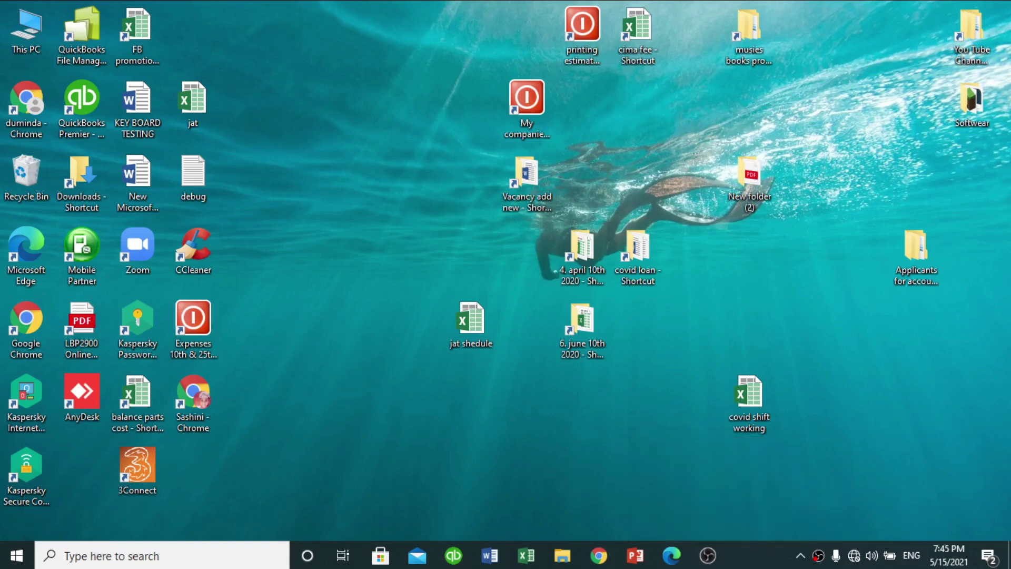
# Open Word and create a blank document.
pyautogui.click(493, 558)
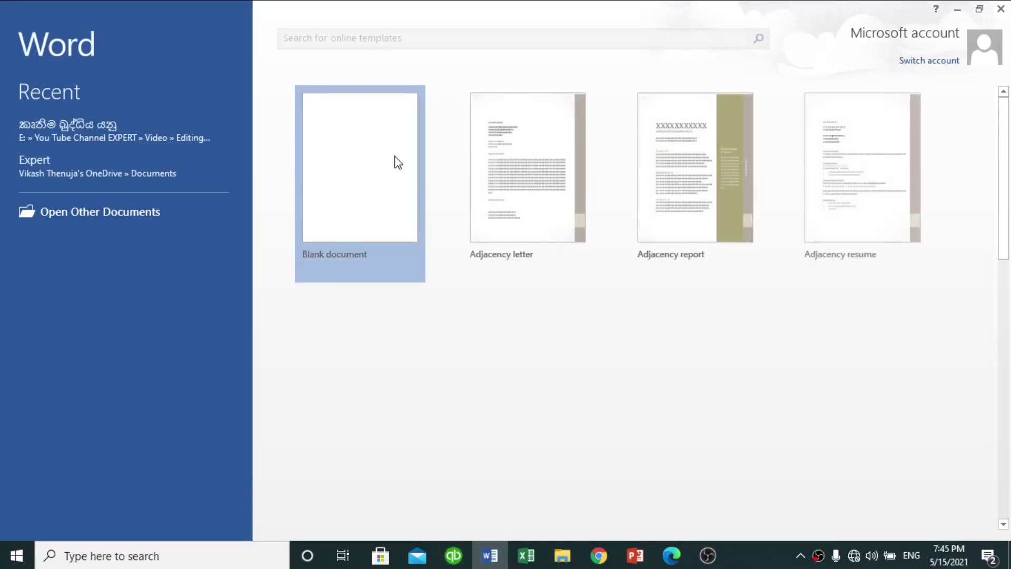
pyautogui.click(395, 160)
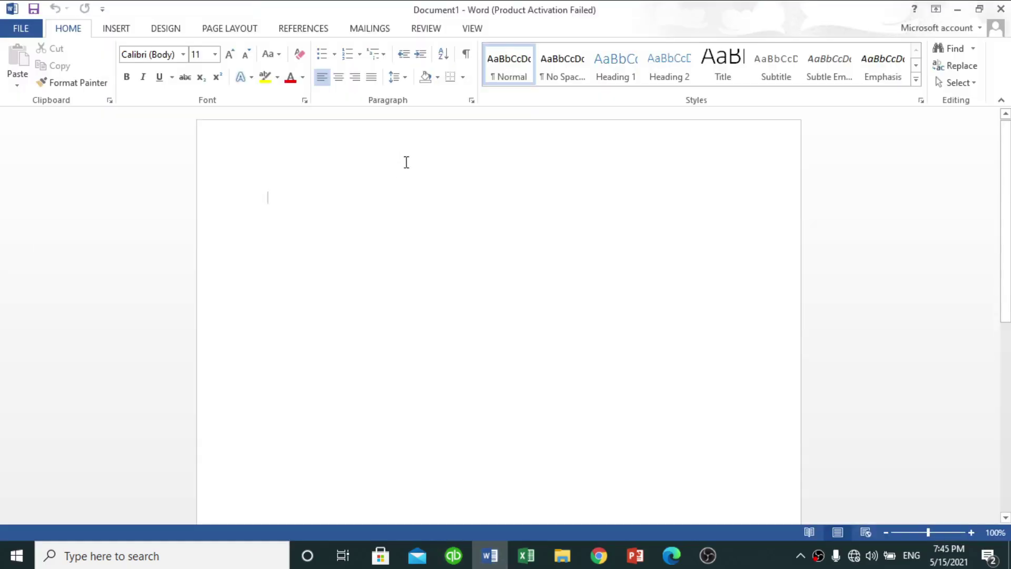
pyautogui.click(644, 422)
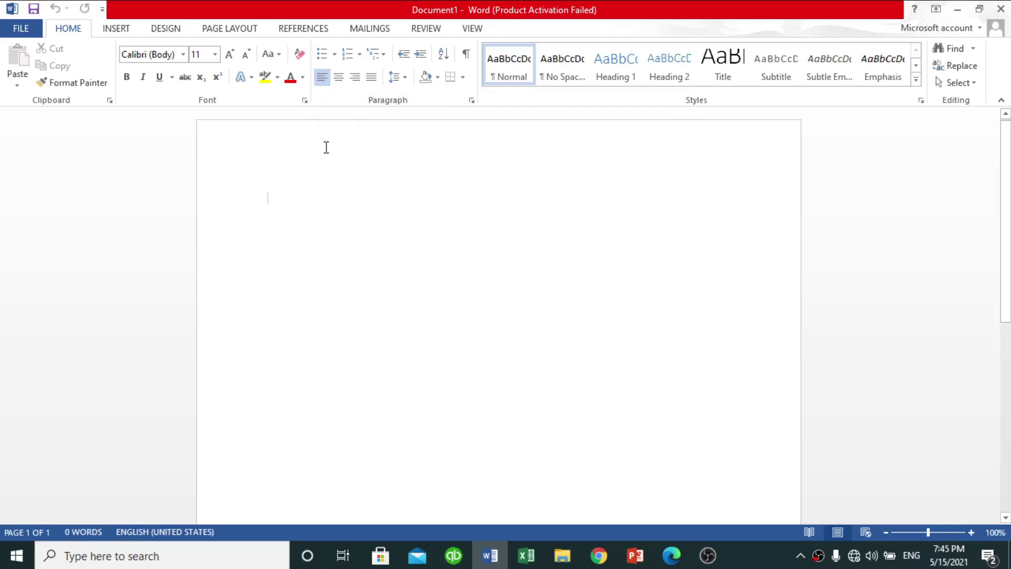
# Try typing the test words "haa" and "my" in the blank document and erase them.
pyautogui.write('haa')
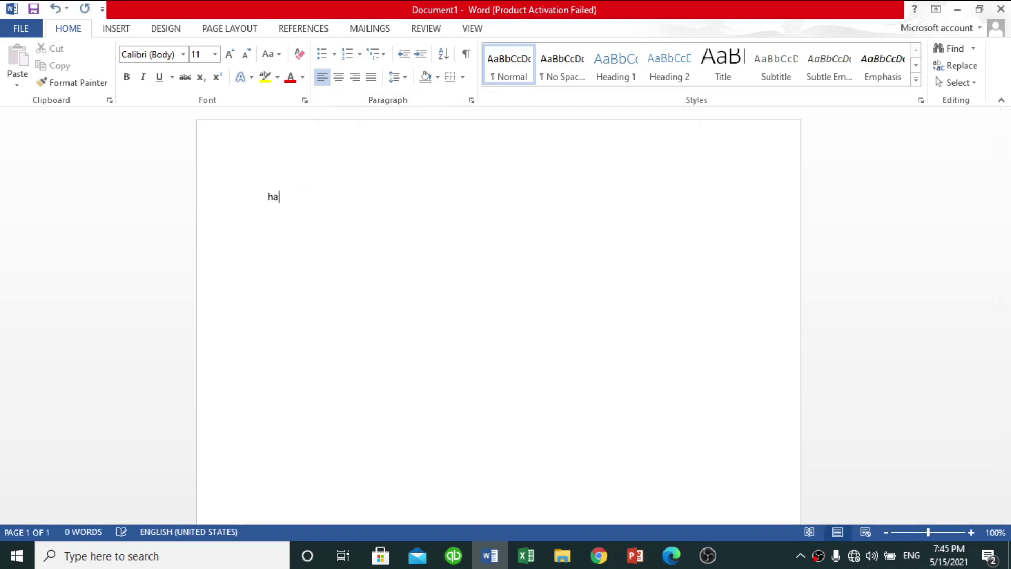
pyautogui.press('BackSpace')
pyautogui.press('BackSpace')
pyautogui.press('BackSpace')
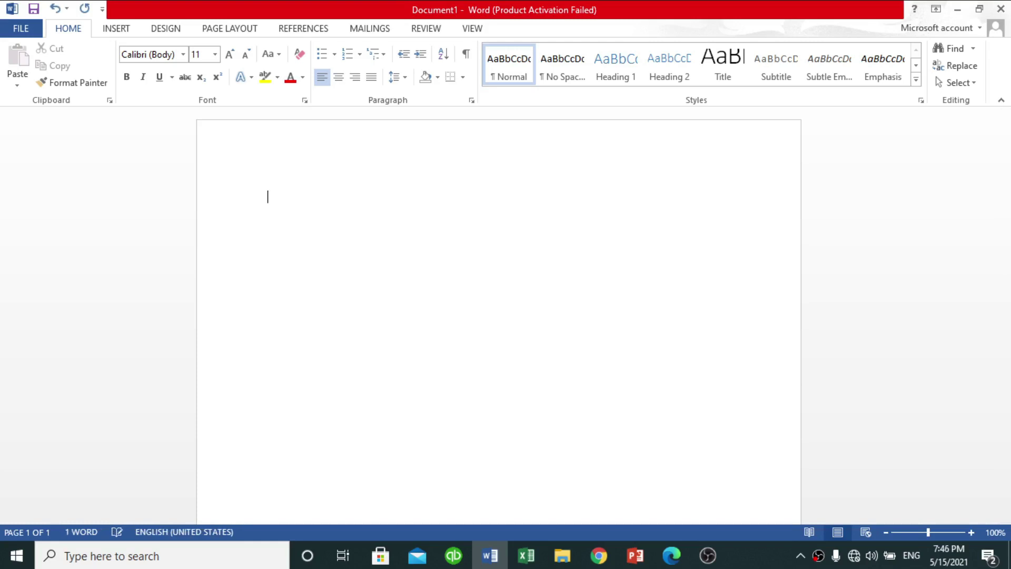
pyautogui.write('my')
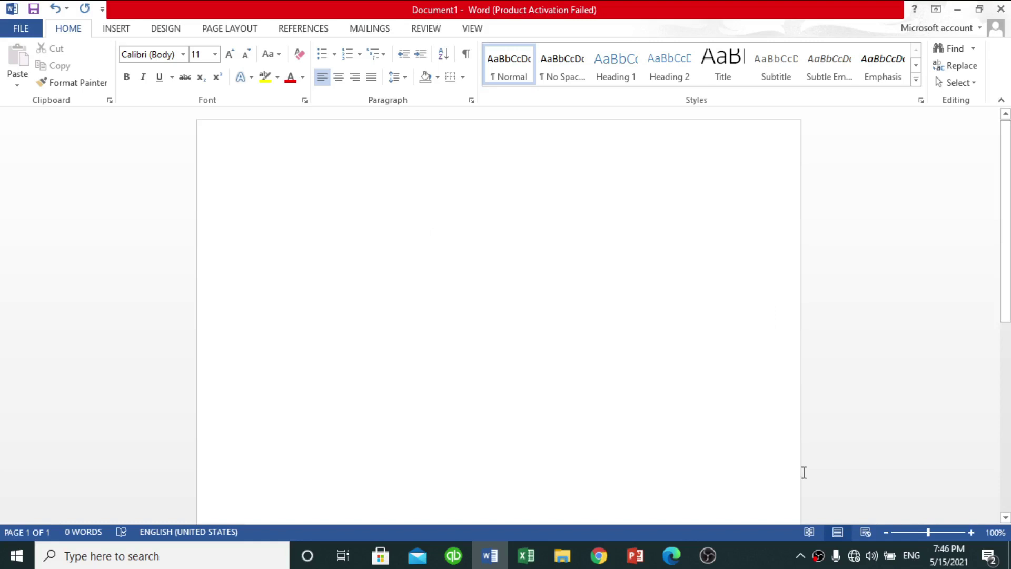
# Choose the Helakuru - Phonetic layout again from the hidden system tray area.
pyautogui.click(801, 556)
pyautogui.click(802, 528)
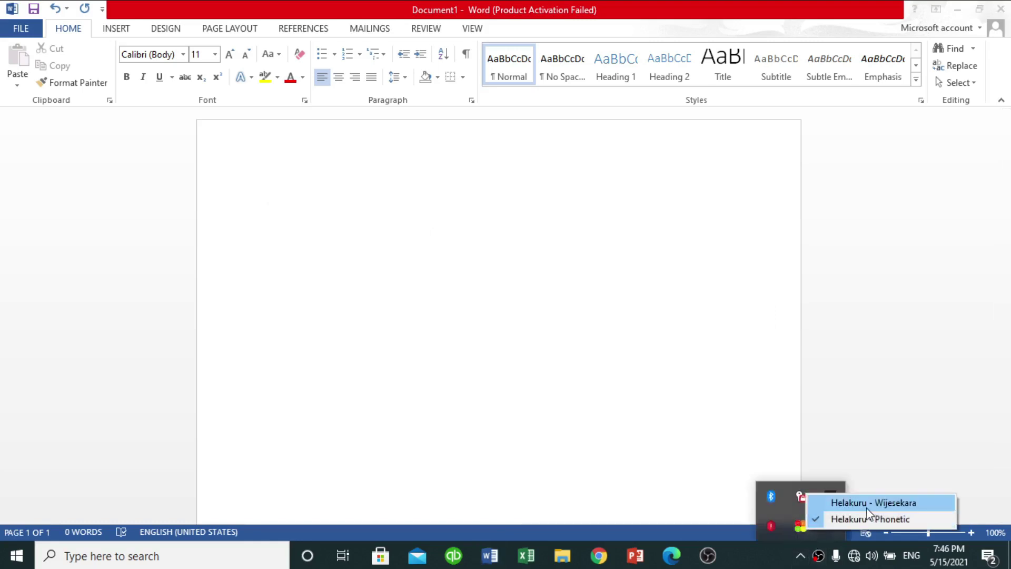
pyautogui.click(867, 519)
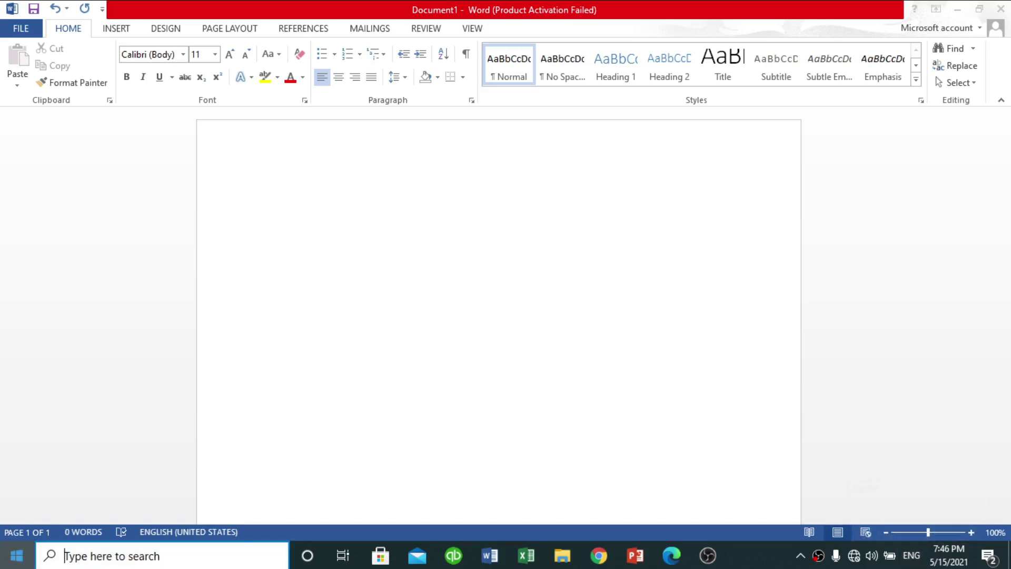
pyautogui.click(29, 561)
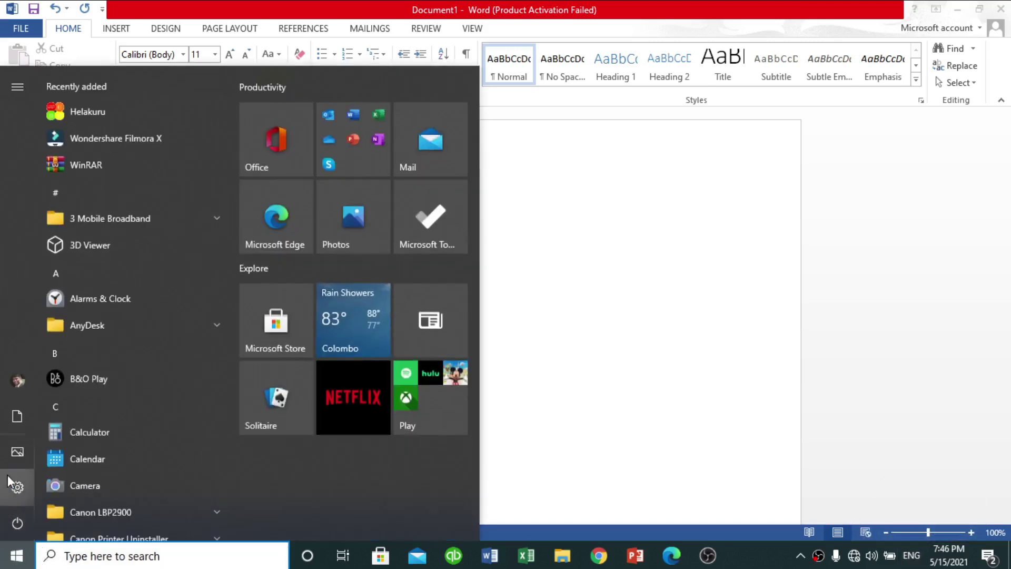
pyautogui.moveTo(21, 484)
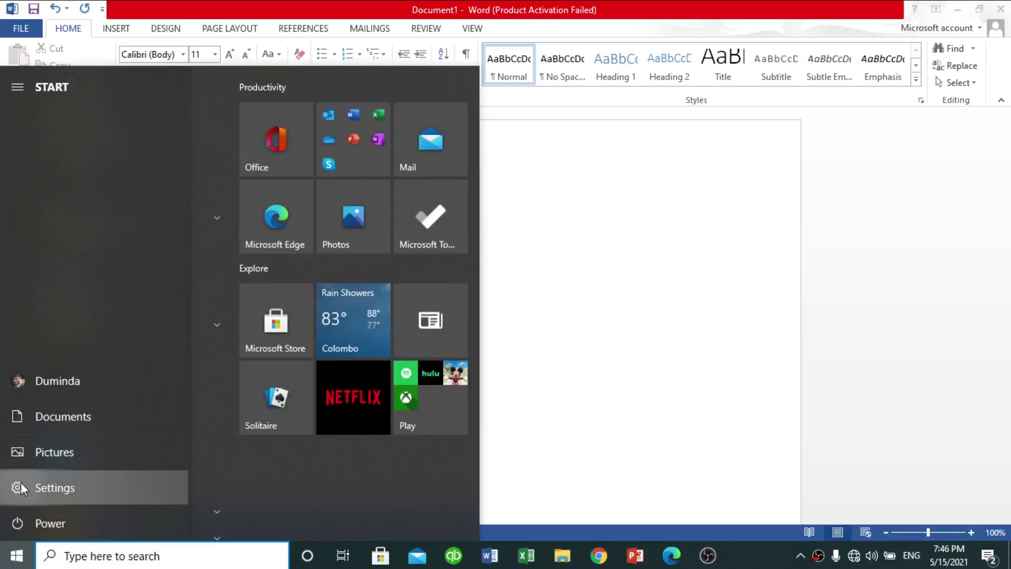
pyautogui.click(21, 487)
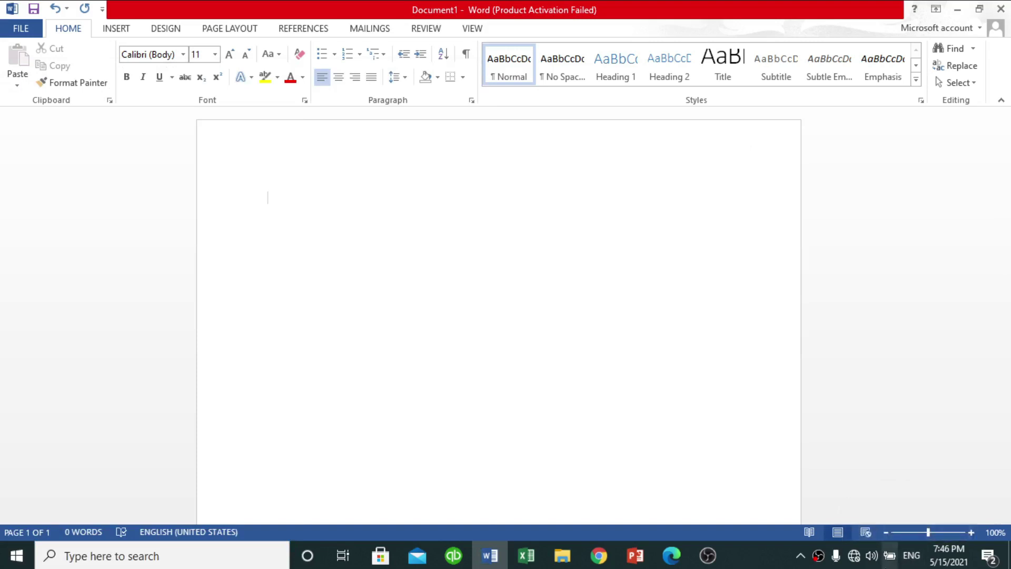
# Switch the Windows input language to the Sinhala හෙළකුරු keyboard and try out a few characters in the document.
pyautogui.click(912, 555)
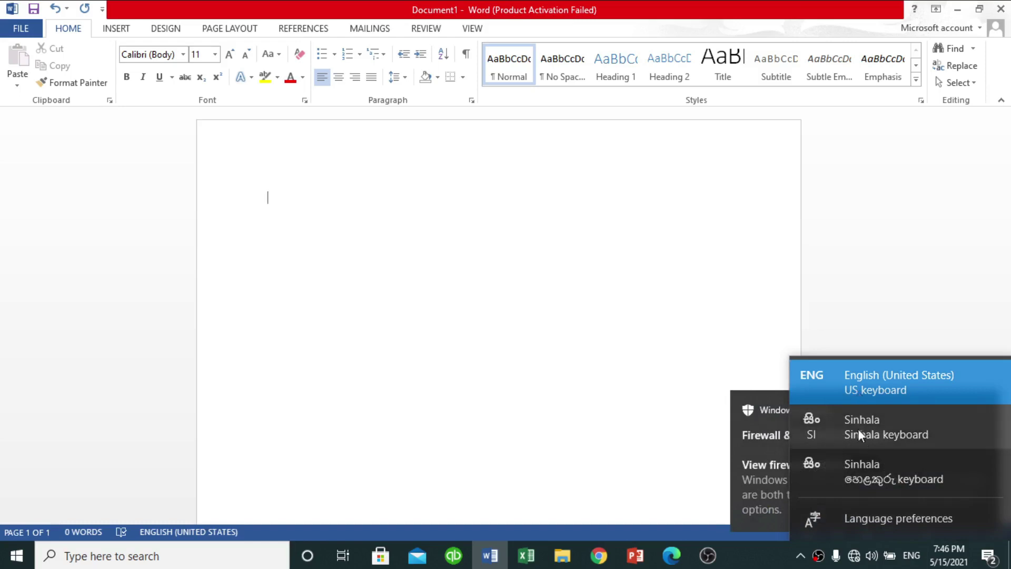
pyautogui.click(867, 476)
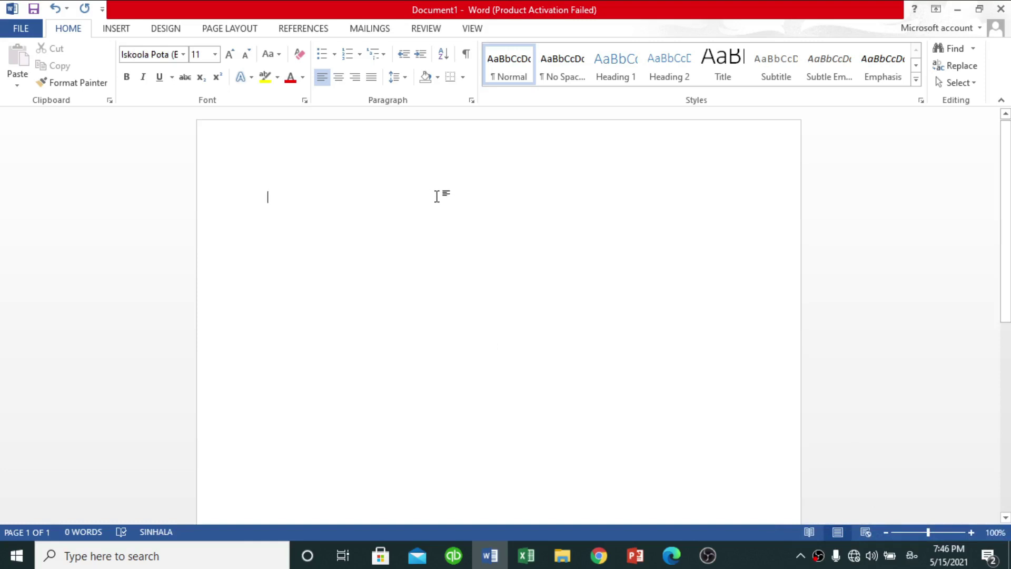
pyautogui.write('සිඉ')
pyautogui.press('BackSpace')
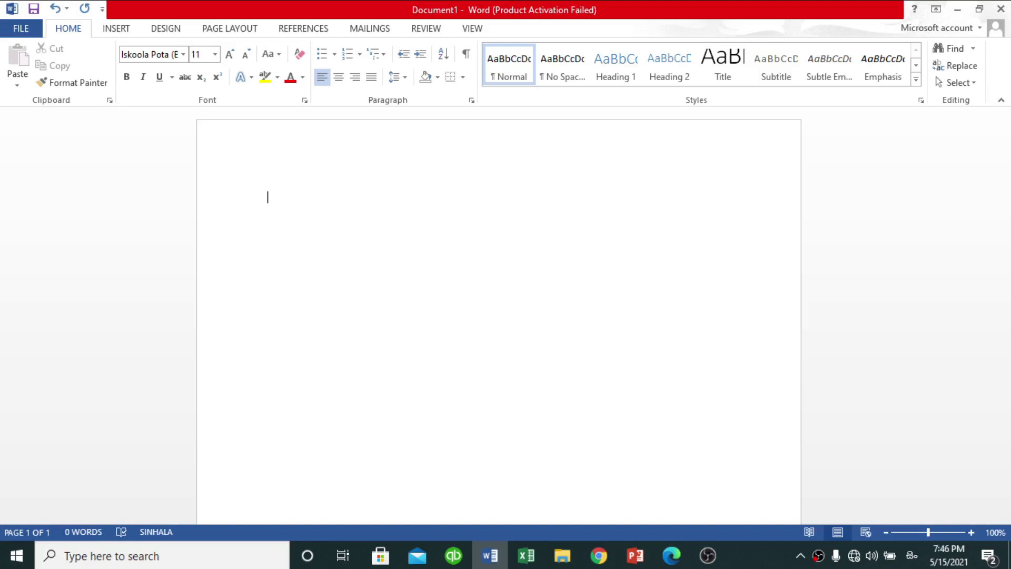
# Write මම followed by a first name in Sinhala on the document's first line.
pyautogui.write('මම විකාශ්')
pyautogui.scroll(-3, 343, 207)
pyautogui.scroll(3, 343, 207)
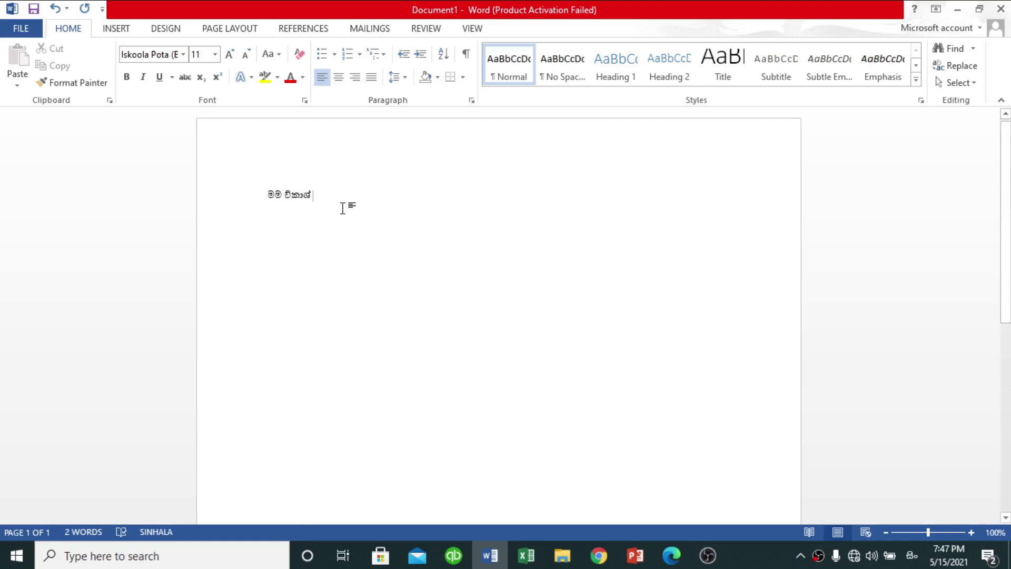
pyautogui.moveTo(264, 183); pyautogui.dragTo(336, 225)
pyautogui.click(342, 220)
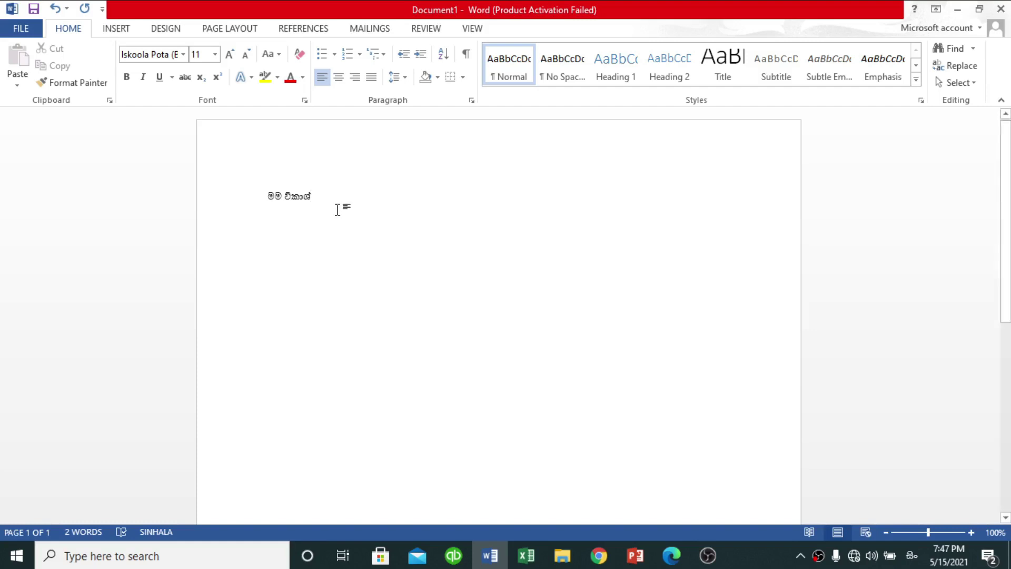
# Fill the rest of the first line with random Sinhala characters.
pyautogui.write('ක්ඪ,ඤ්ක්ව.ළ්ඕ්.ක්වීග්')
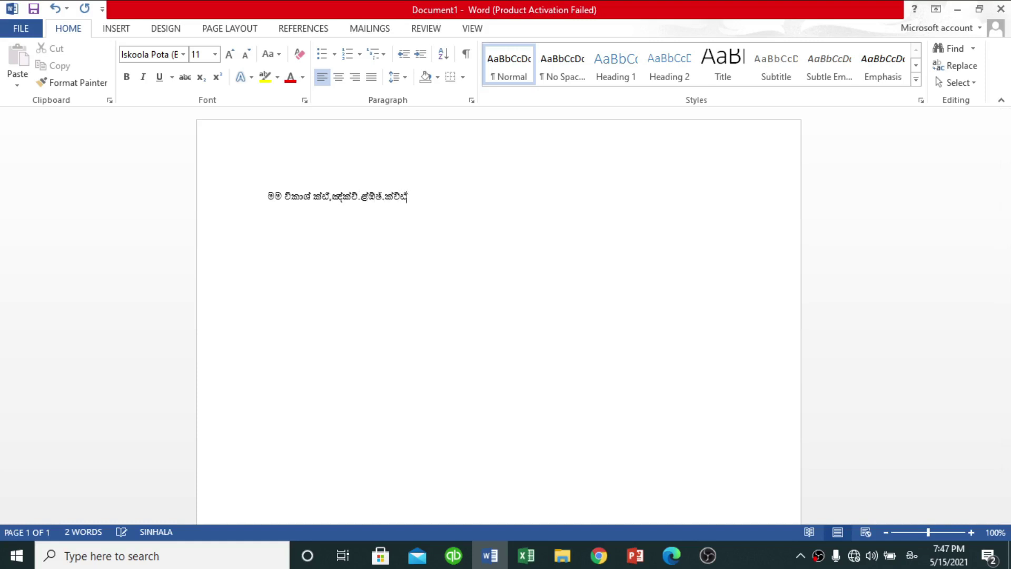
pyautogui.write('ක්ඪ්ව,ව්ග්ව්බ්ස්ස්ව්ෆ්ෂ්බ්ෆ්ස්ක්ෆ්ස්ස්ව්ව්ල්බ්ව,අඉක්ක්ව්මිෆ්ස්ෂ්ක්ක් ක්.ක්')
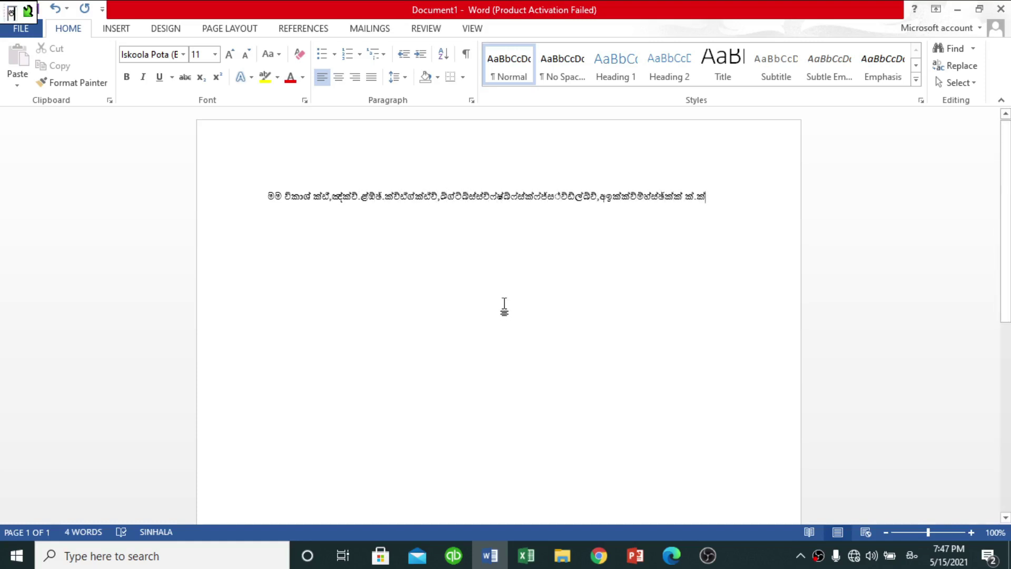
pyautogui.write('ප')
# Select the entire line of Sinhala test text and delete it.
pyautogui.click(601, 199)
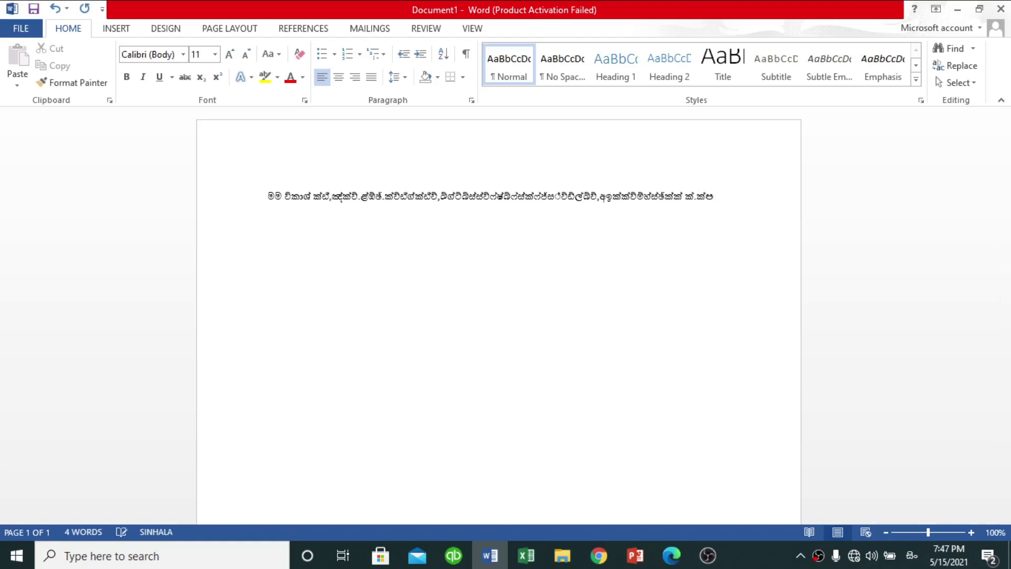
pyautogui.moveTo(268, 196); pyautogui.dragTo(712, 202)
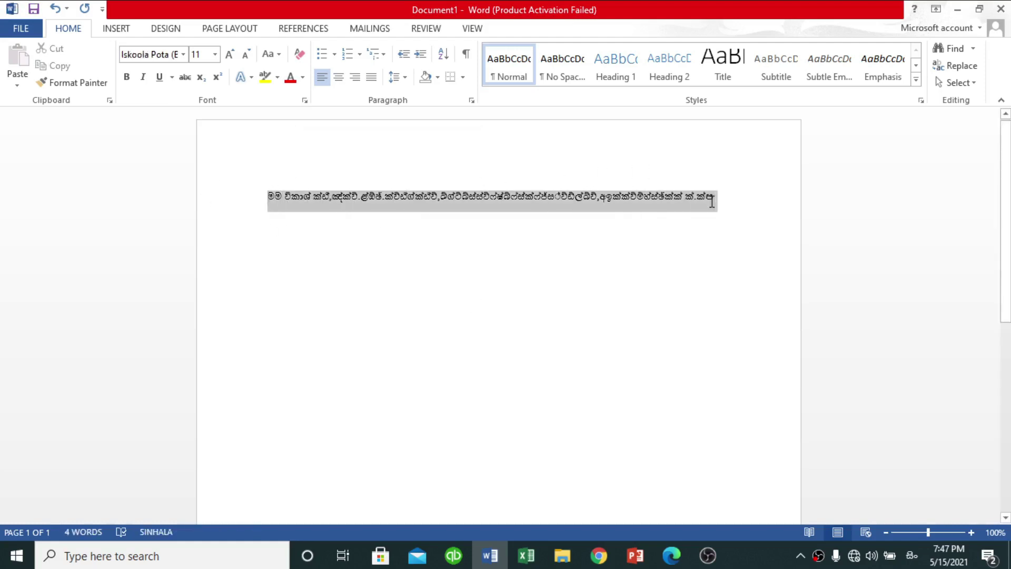
pyautogui.click(711, 205)
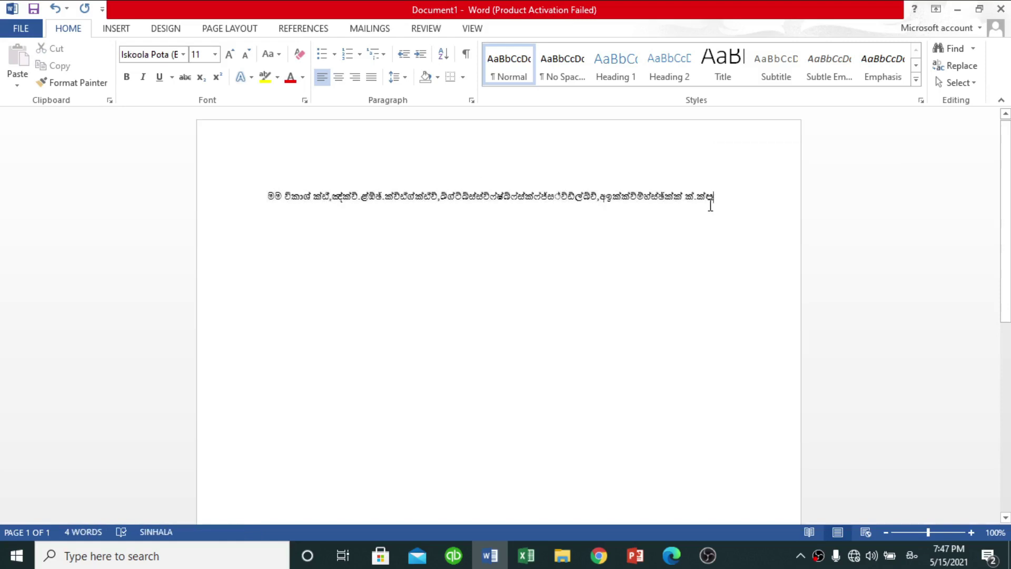
pyautogui.moveTo(713, 197); pyautogui.dragTo(271, 207)
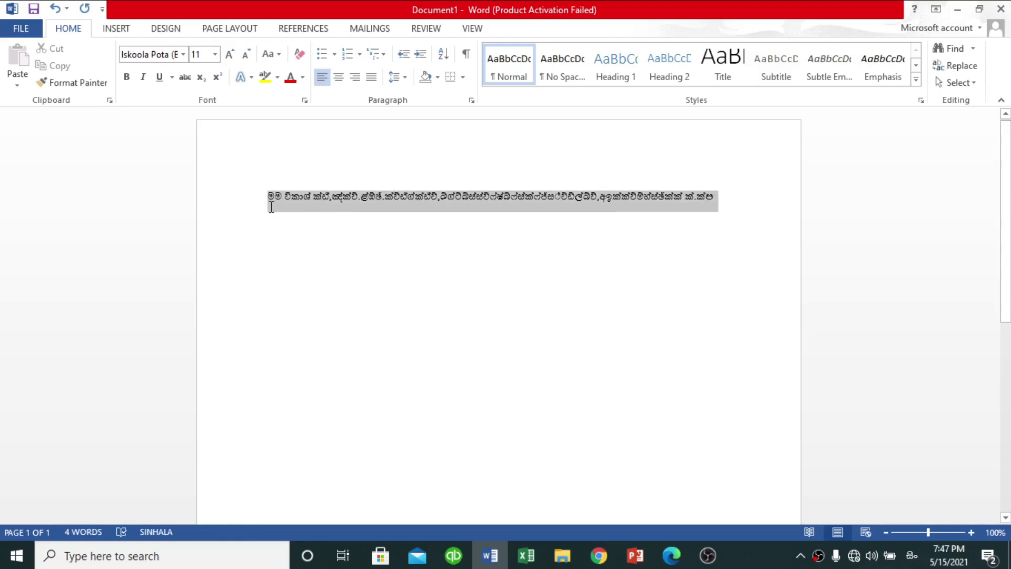
pyautogui.click(489, 200)
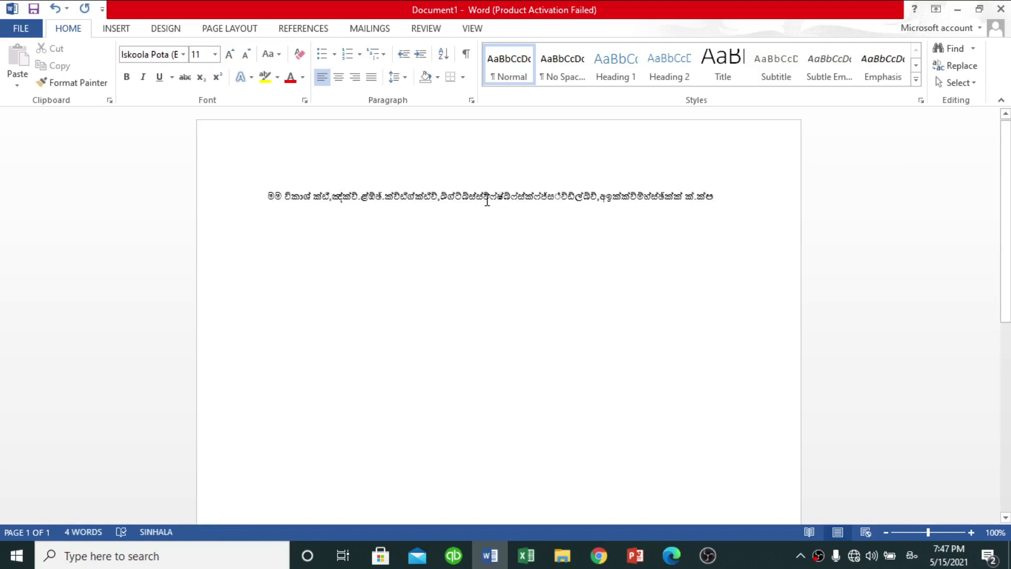
pyautogui.moveTo(268, 197); pyautogui.dragTo(832, 174)
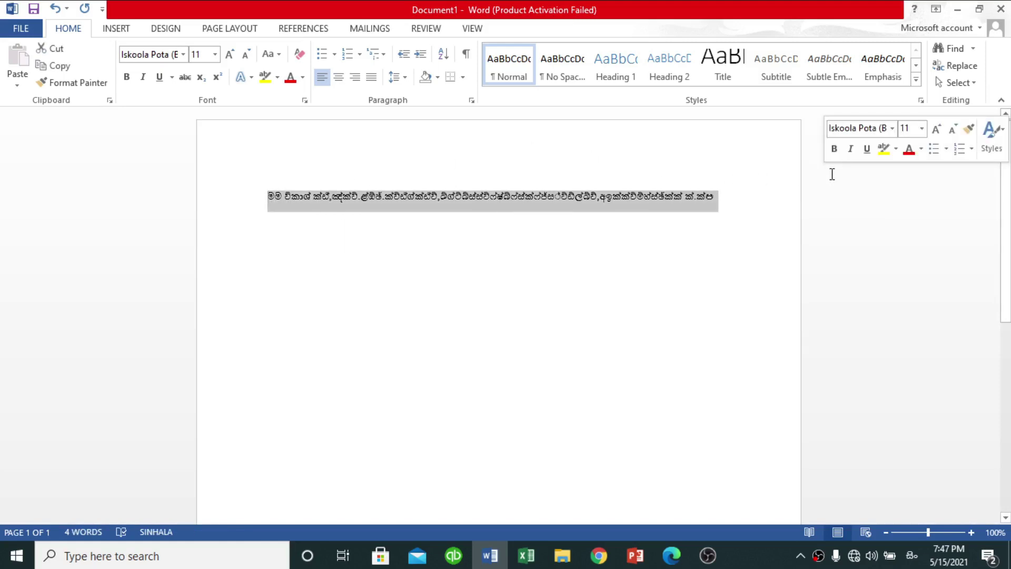
pyautogui.press('BackSpace')
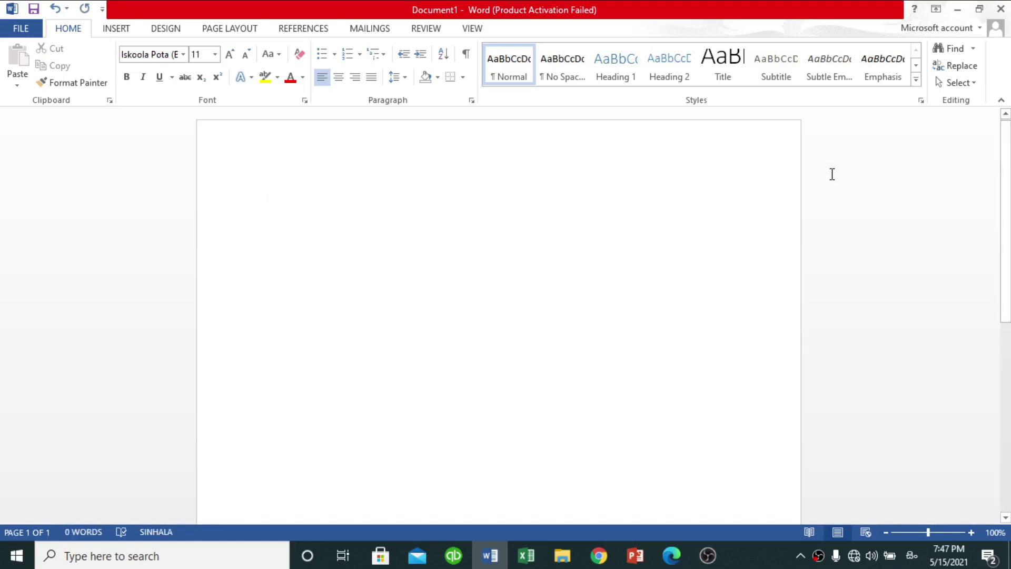
# Write ඉතිහ on the first line of the empty document, correcting the mistyped second letter.
pyautogui.write('ඉරි')
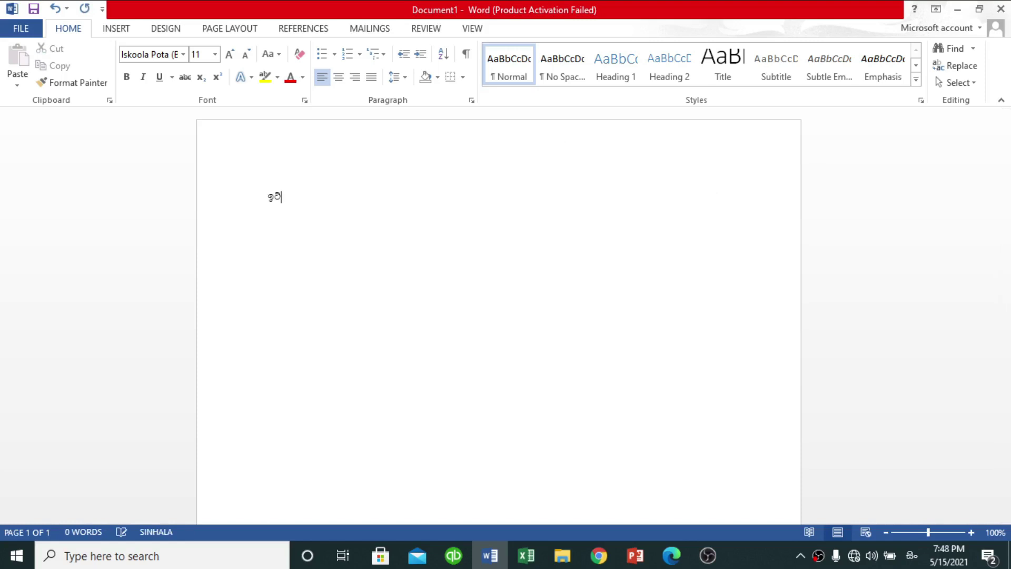
pyautogui.press('BackSpace')
pyautogui.write('තිහ')
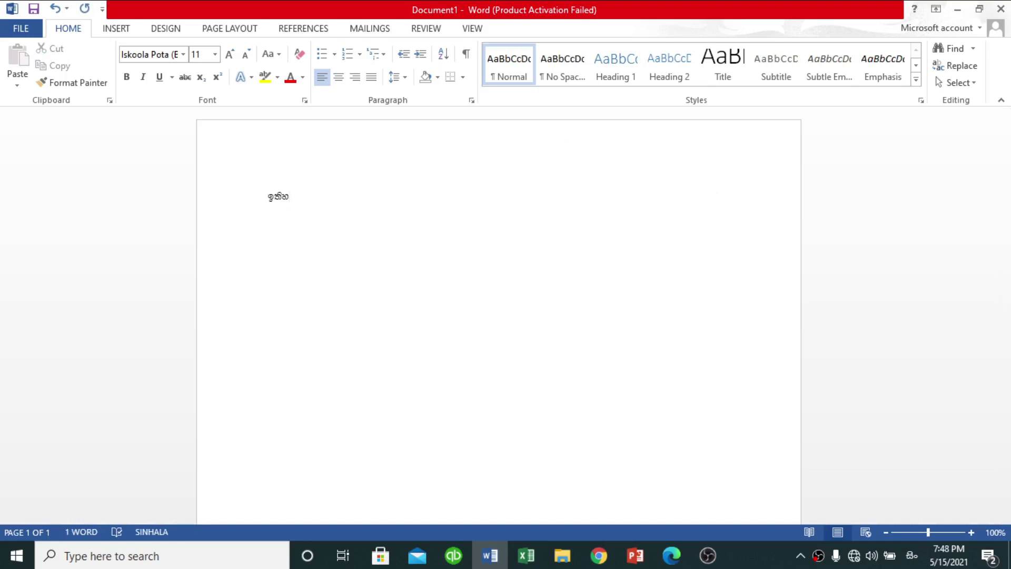